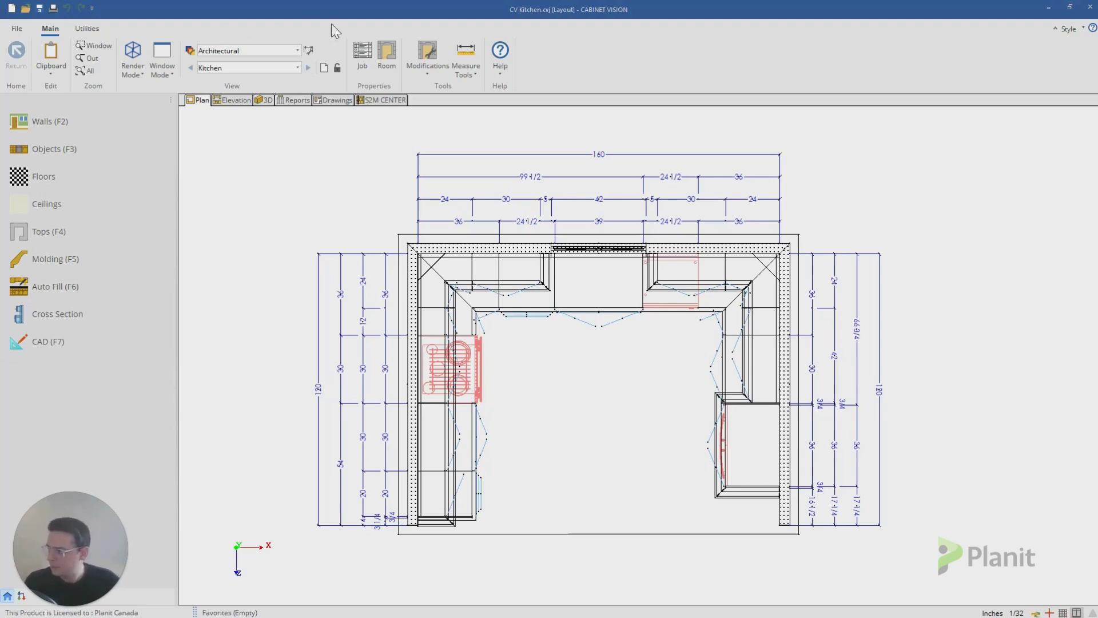
Apply the Countertops layer schedule to show the 160 by 90 U-shaped countertop layout.
click(280, 50)
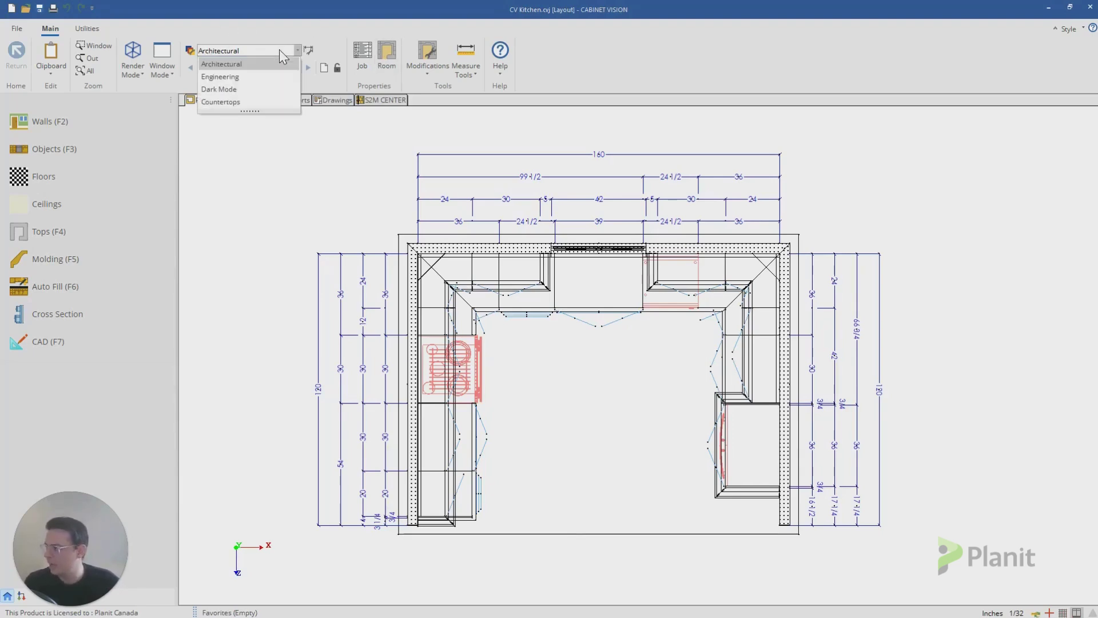
click(259, 103)
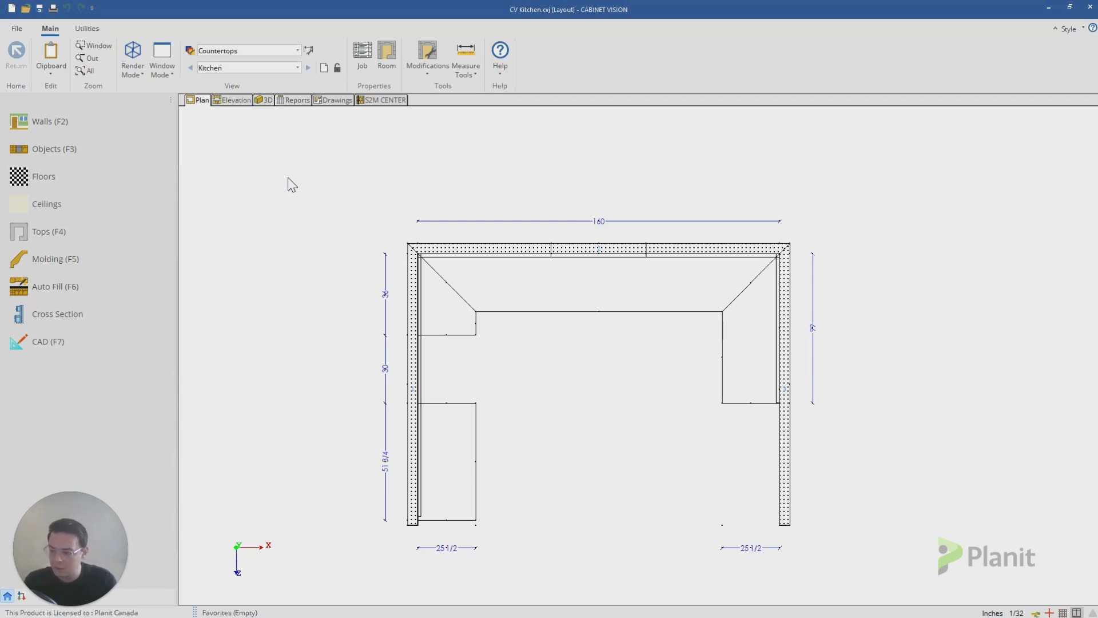
Send the countertop plan to drawings as the Kitchen Plan scene and add new Sheet 5.
right_click(322, 239)
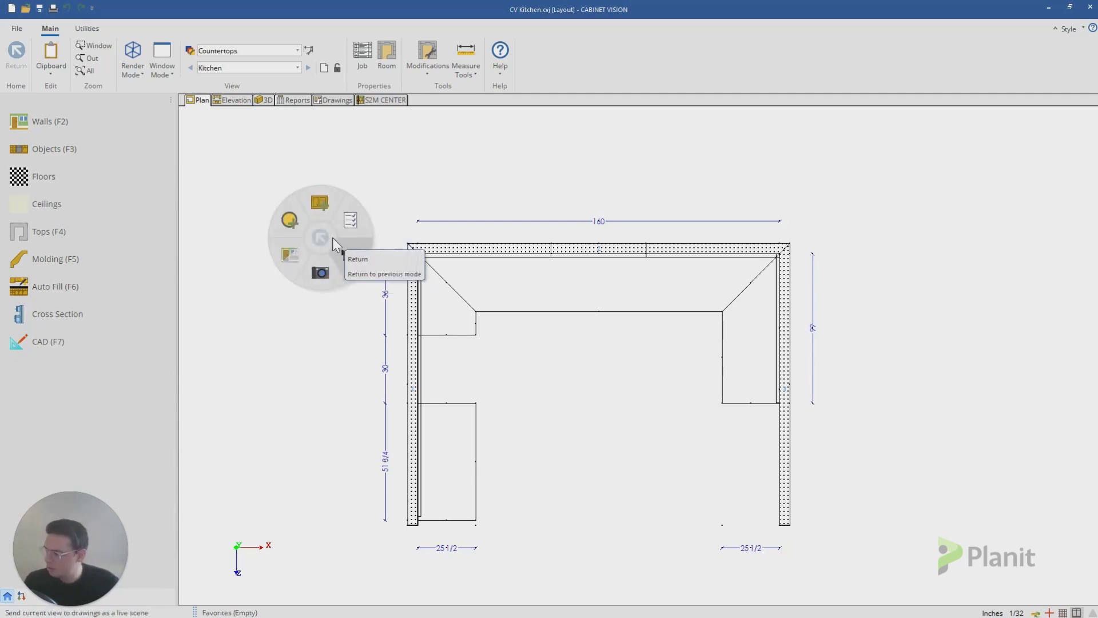
click(320, 272)
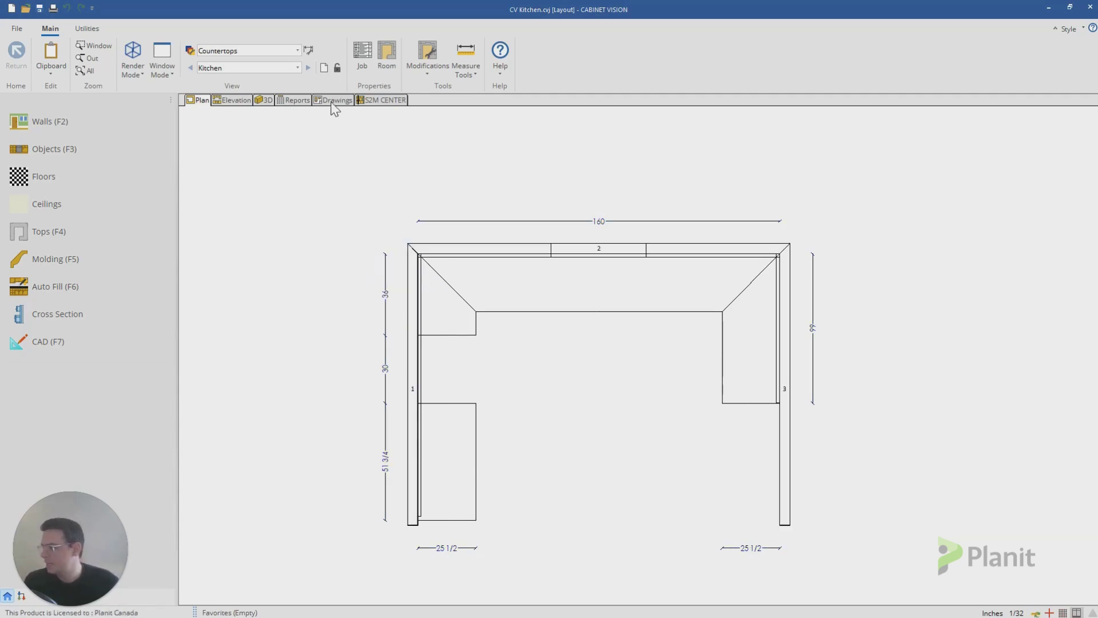
click(336, 100)
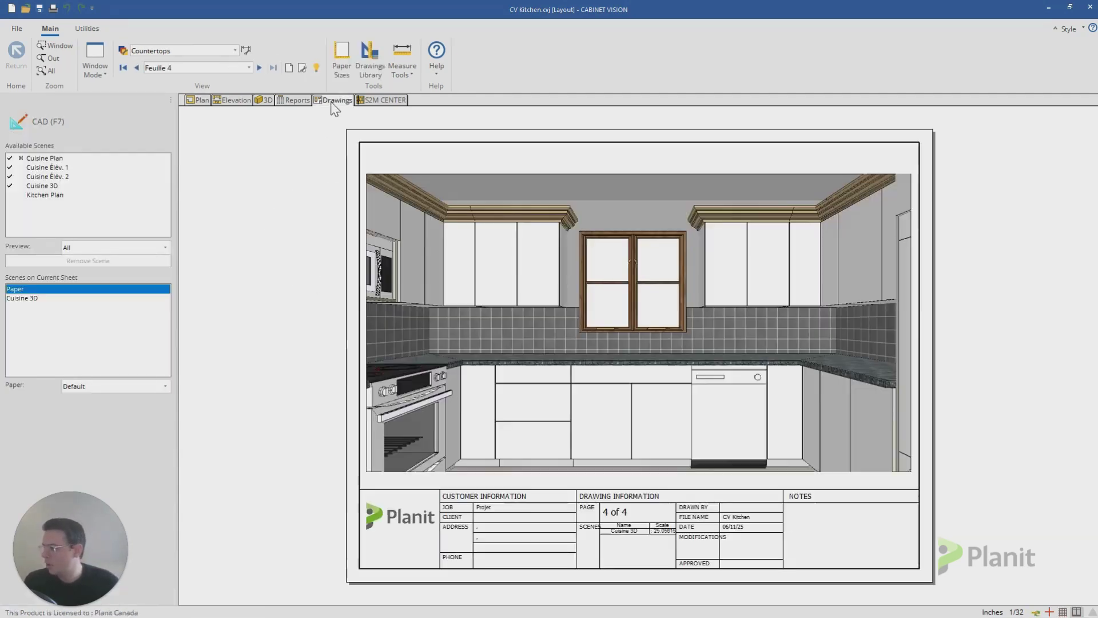
click(293, 69)
Give Sheet 5 a title block and centre the Kitchen Plan scene on it.
right_click(292, 236)
click(293, 269)
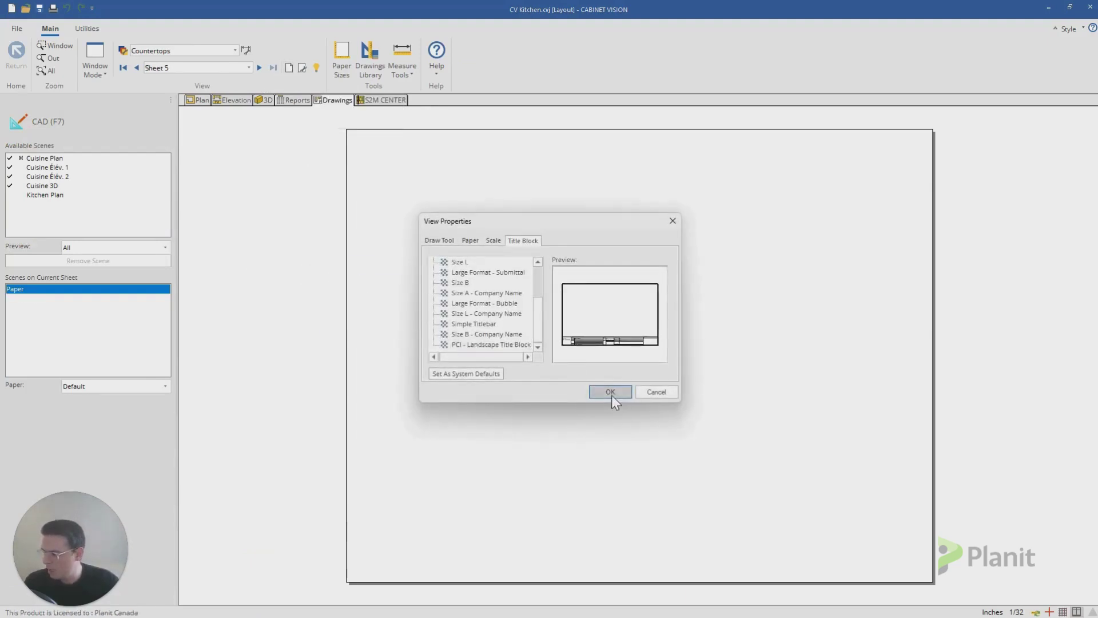
click(610, 392)
click(47, 196)
drag(47, 195, 710, 273)
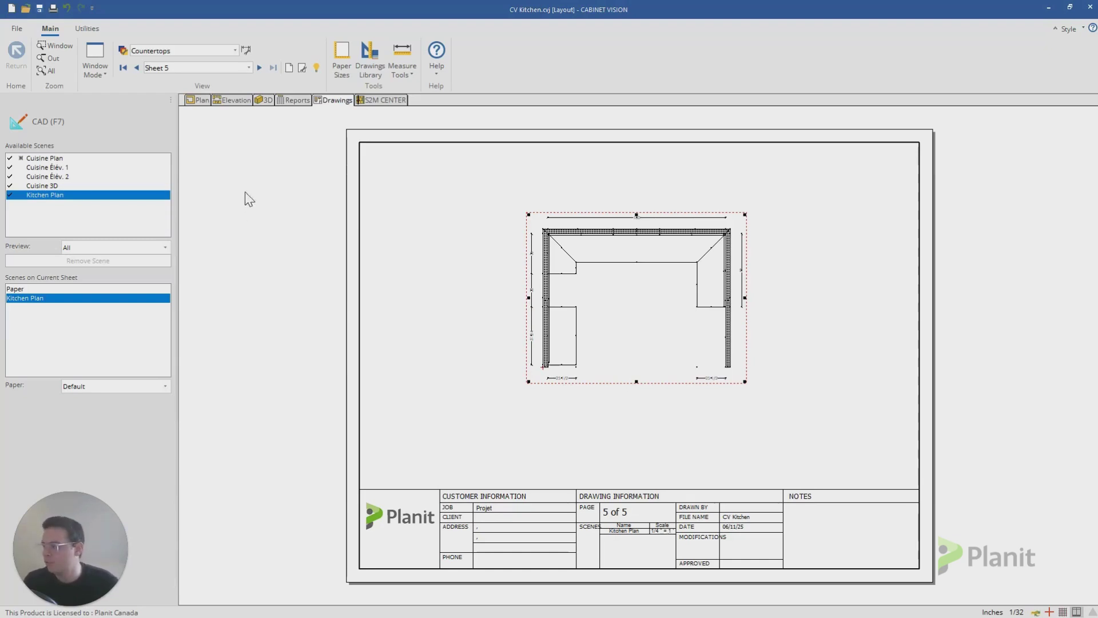
click(209, 99)
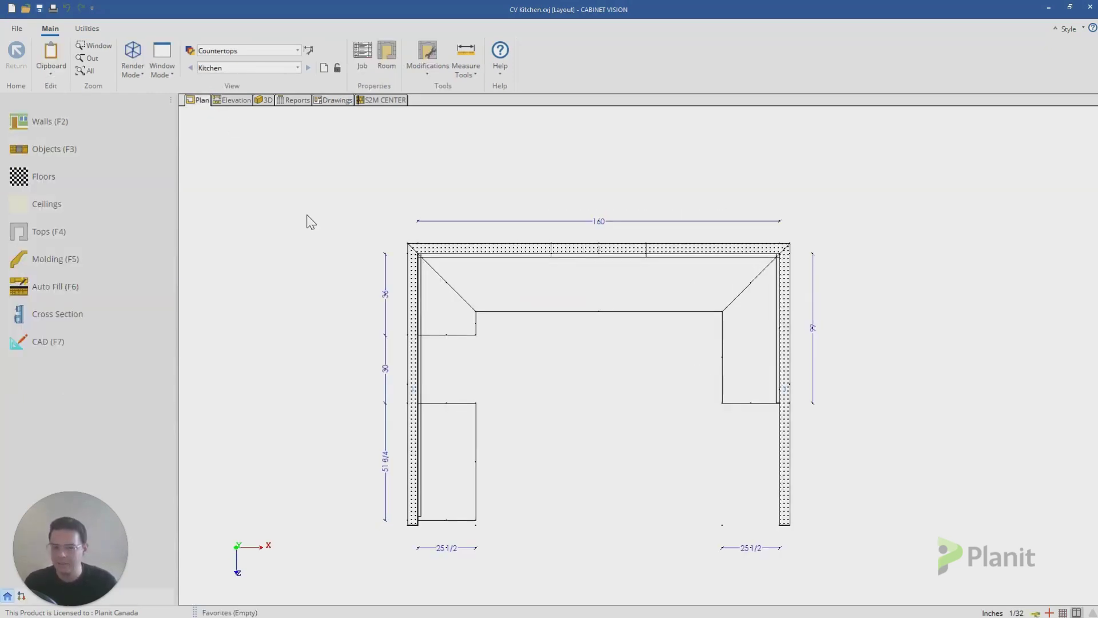
Duplicate the Architectural layer schedule and name the copy Test.
click(190, 51)
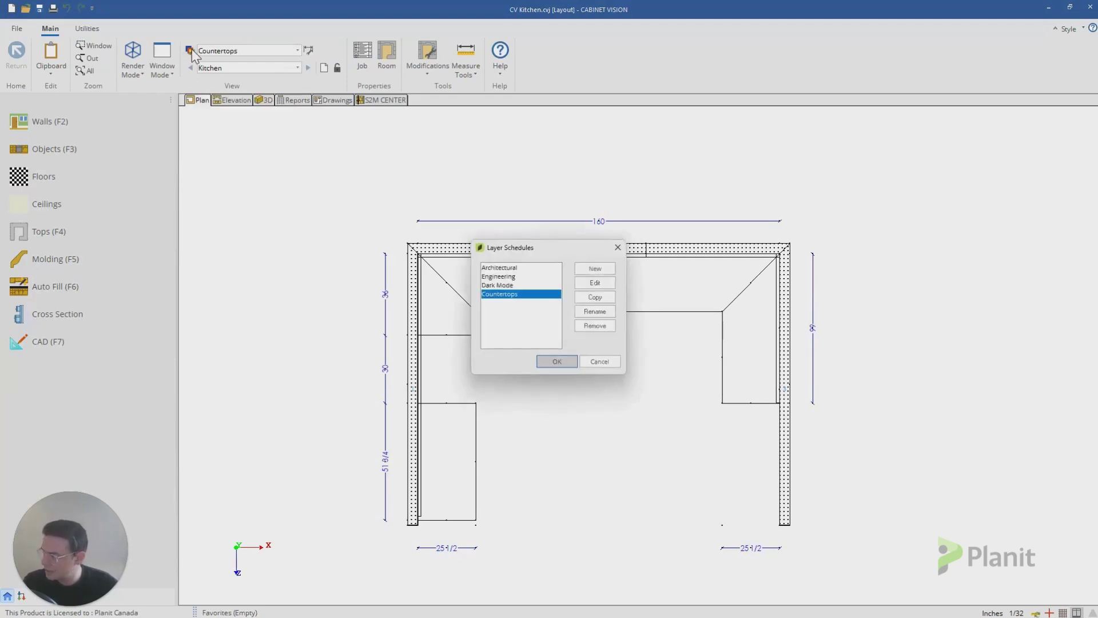
click(505, 267)
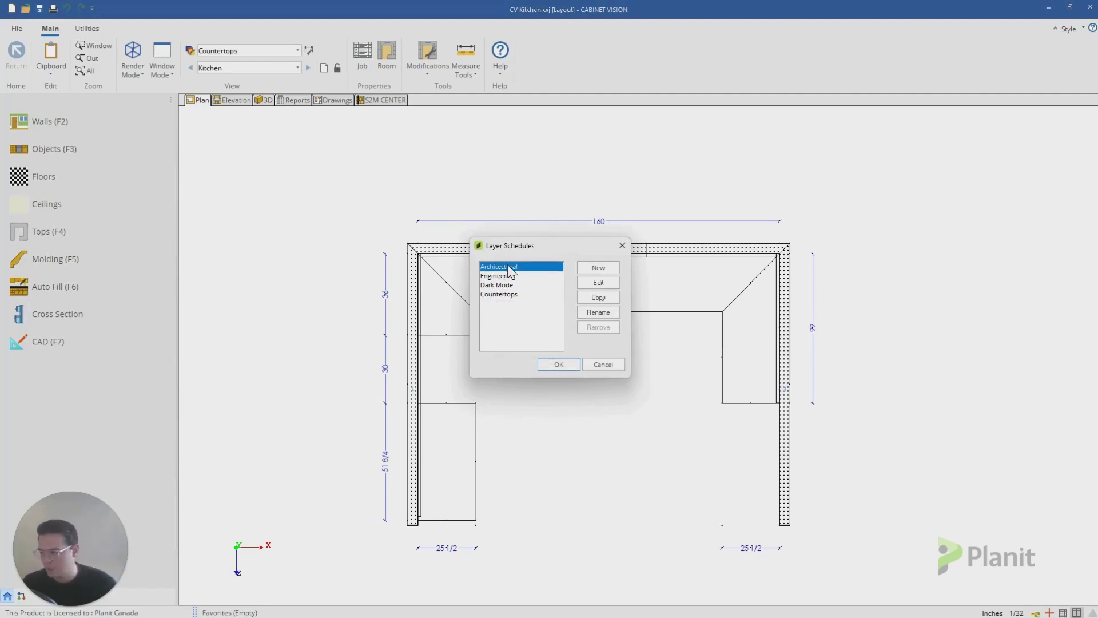
click(598, 282)
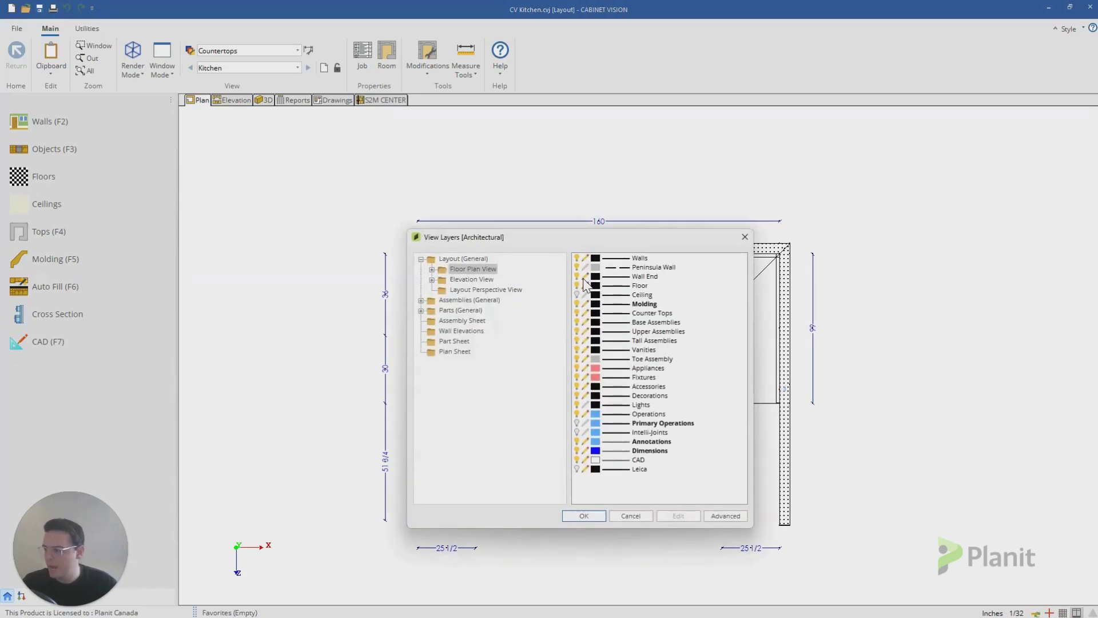
click(745, 236)
click(599, 296)
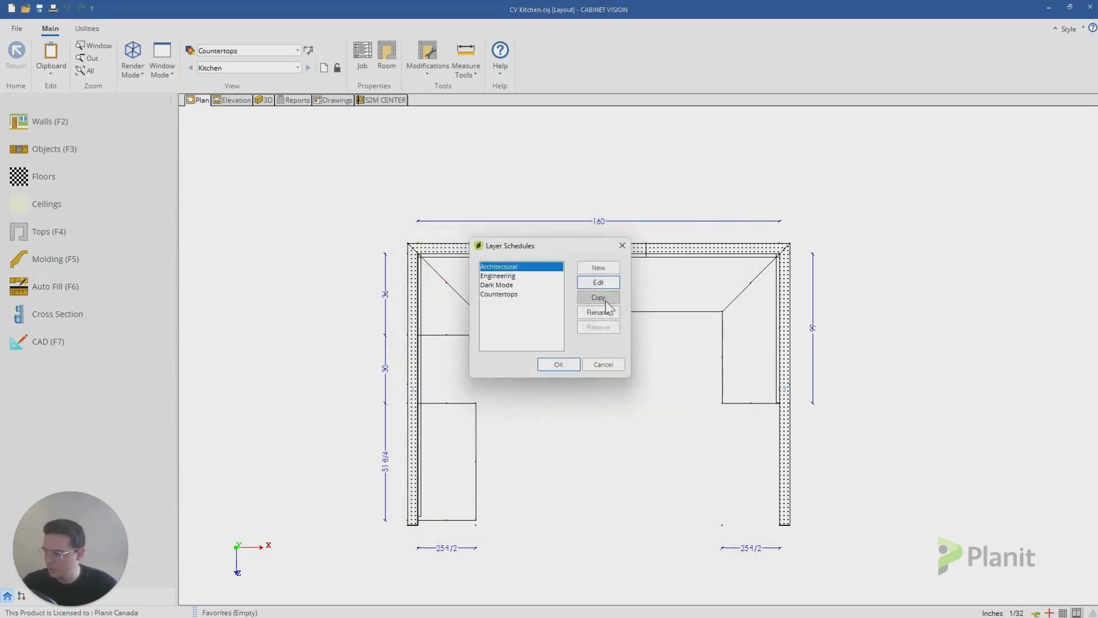
text(Test)
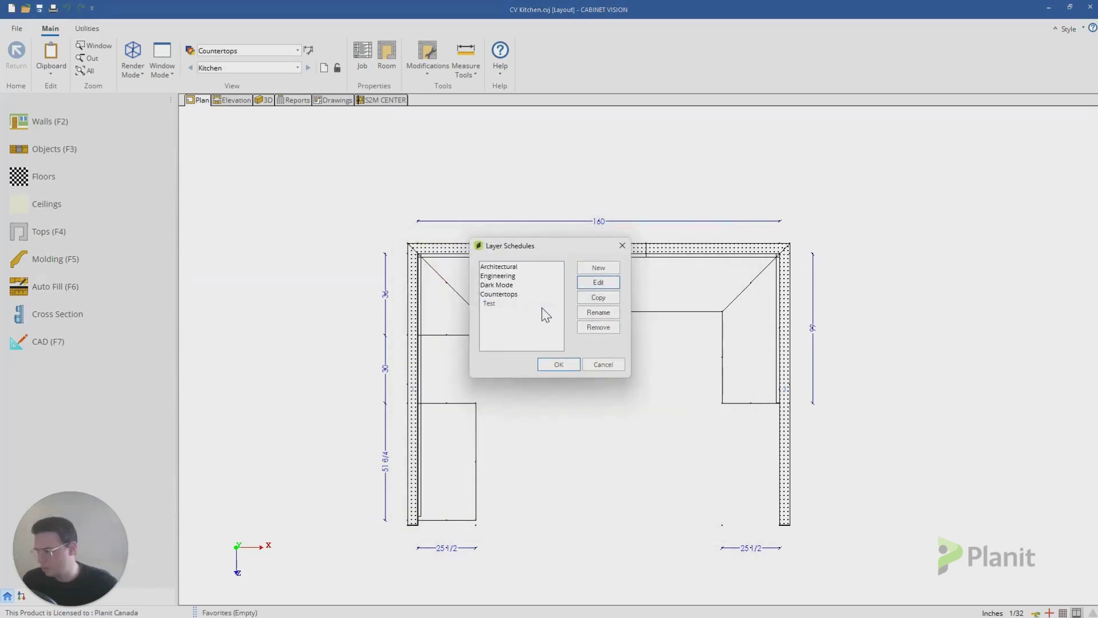
key(Return)
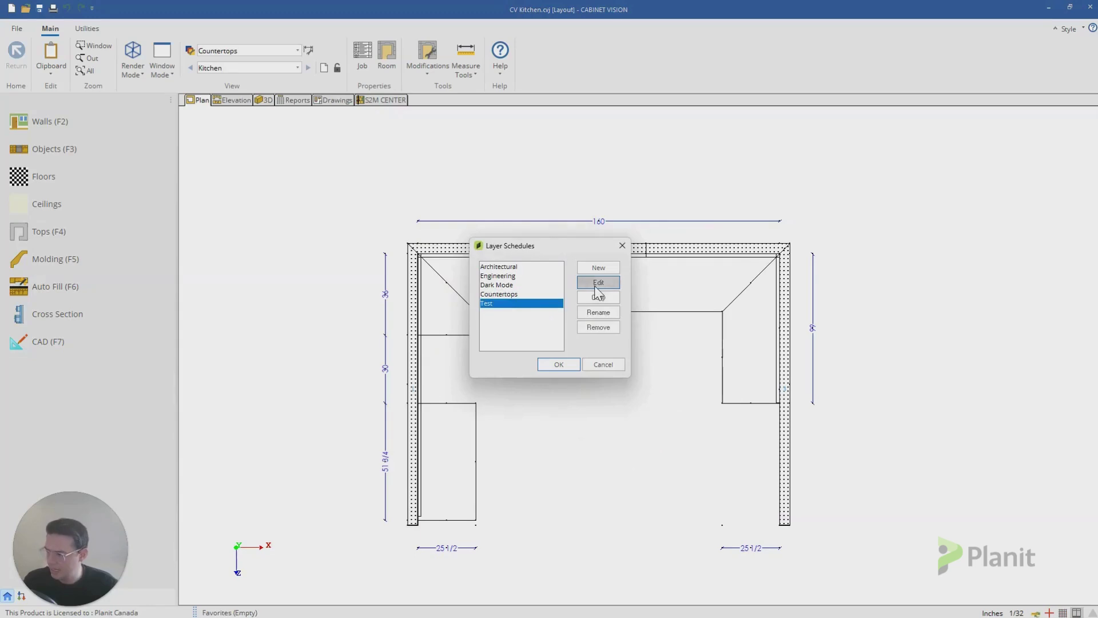
In the Test schedule's View Layers, turn off the Walls layer's visibility.
click(598, 284)
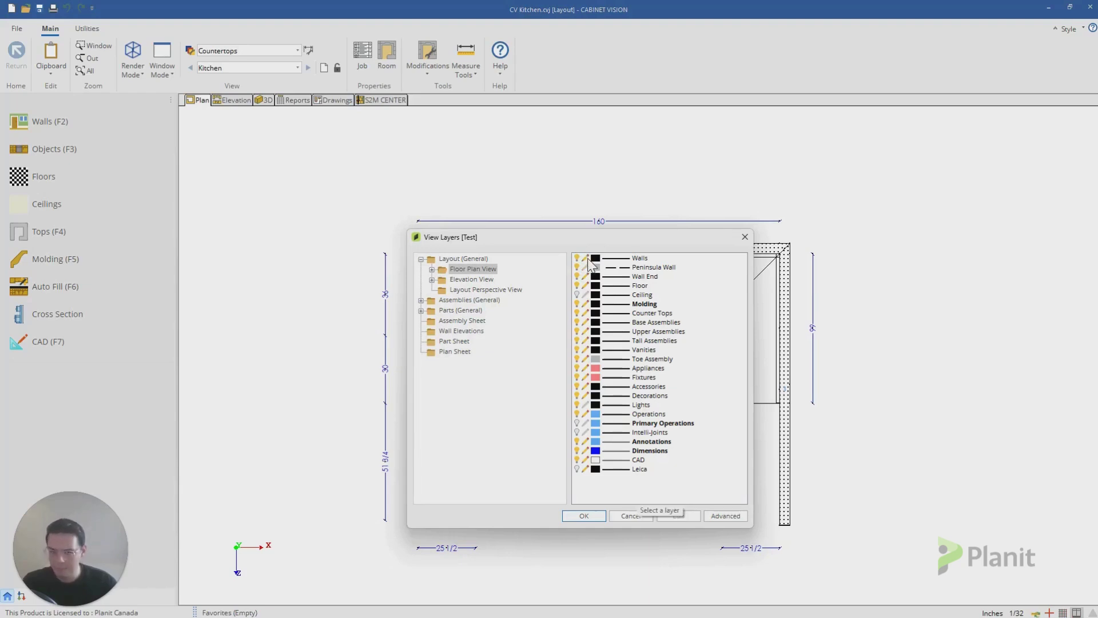
click(588, 260)
click(577, 259)
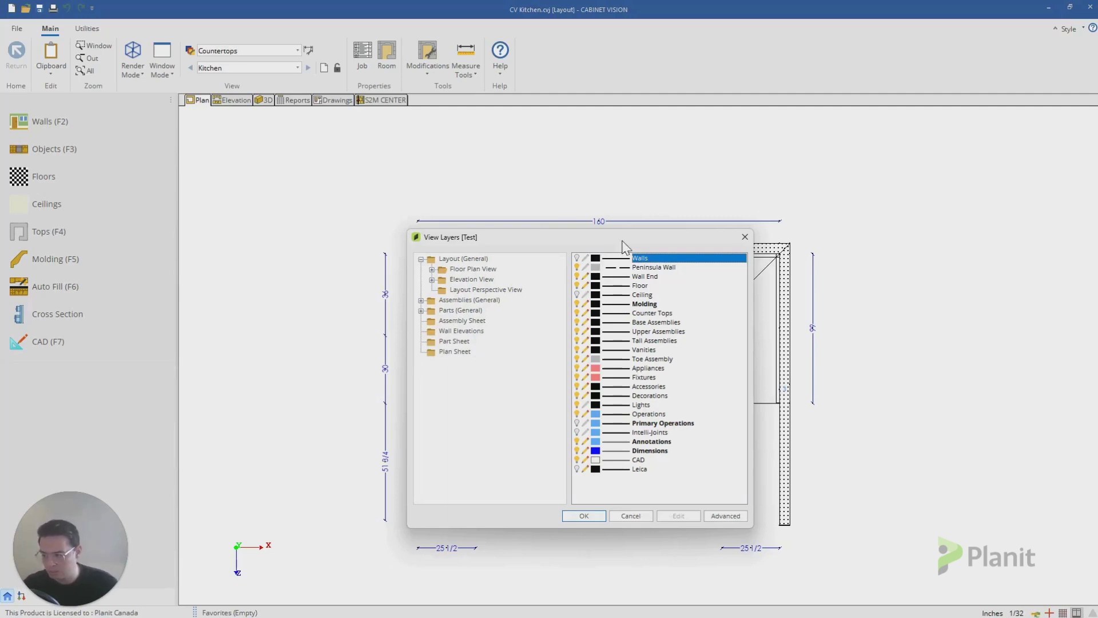
Turn the Walls layer back on, trying cyan before restoring its black colour.
click(577, 258)
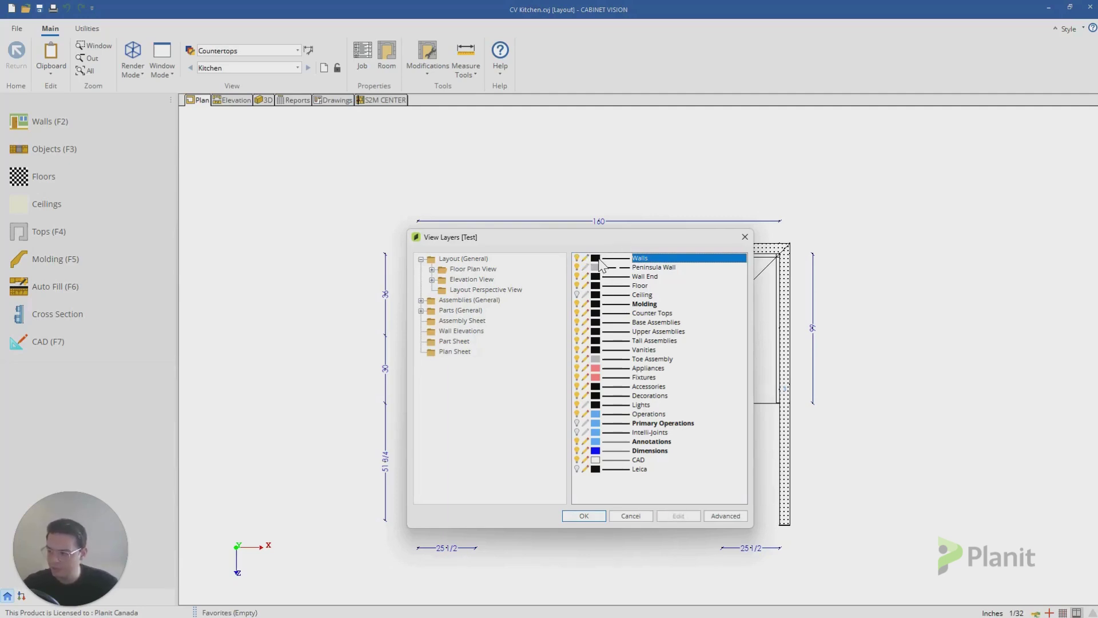
click(598, 259)
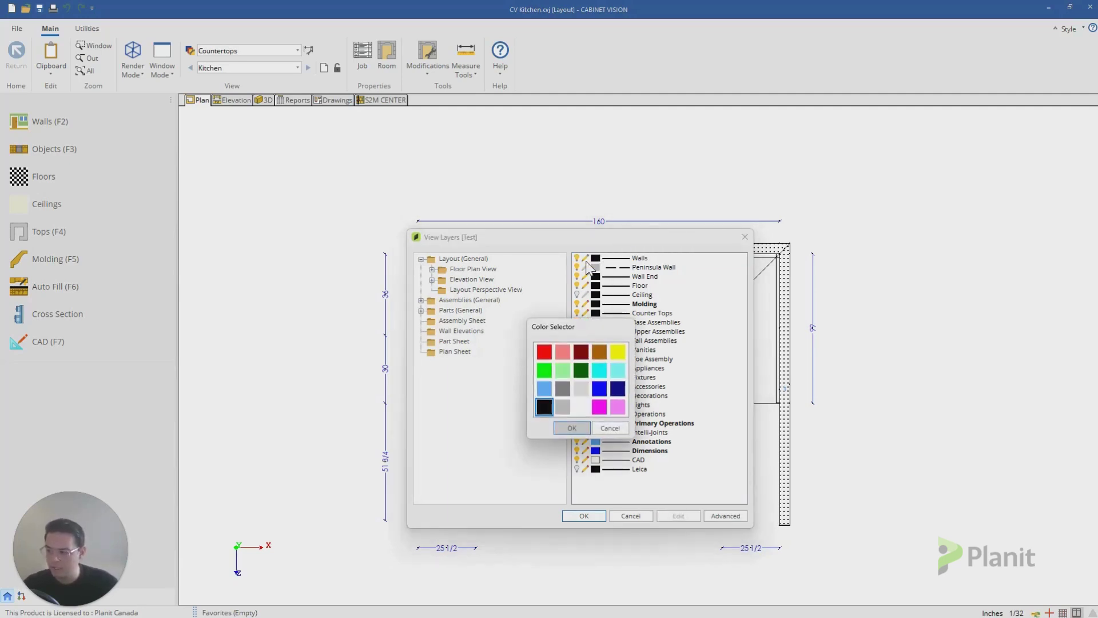
click(600, 370)
click(588, 424)
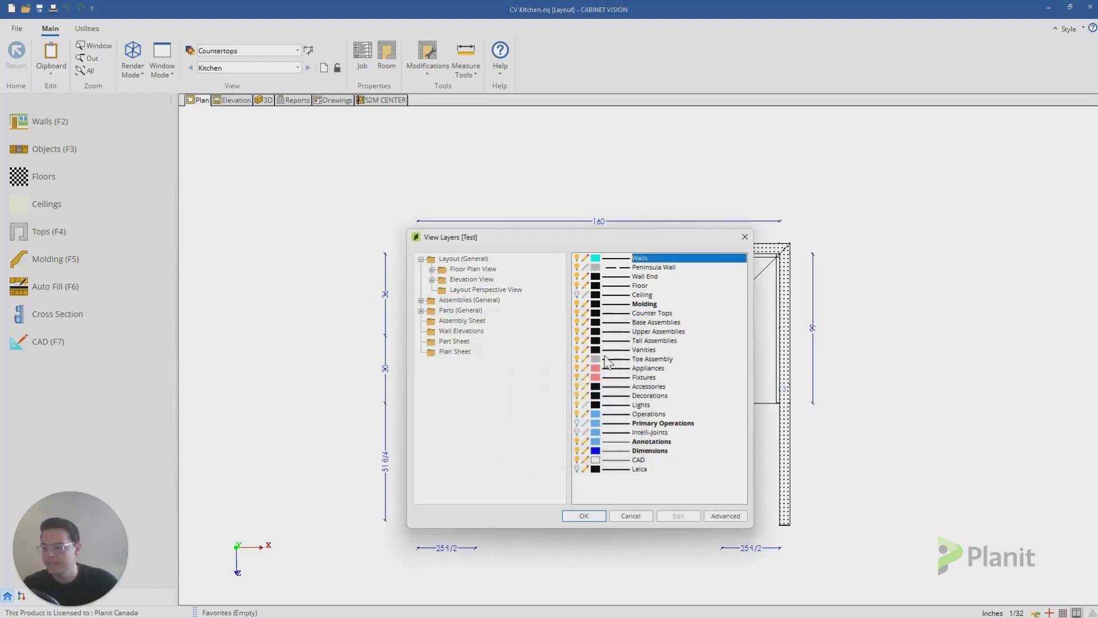
click(596, 262)
click(543, 403)
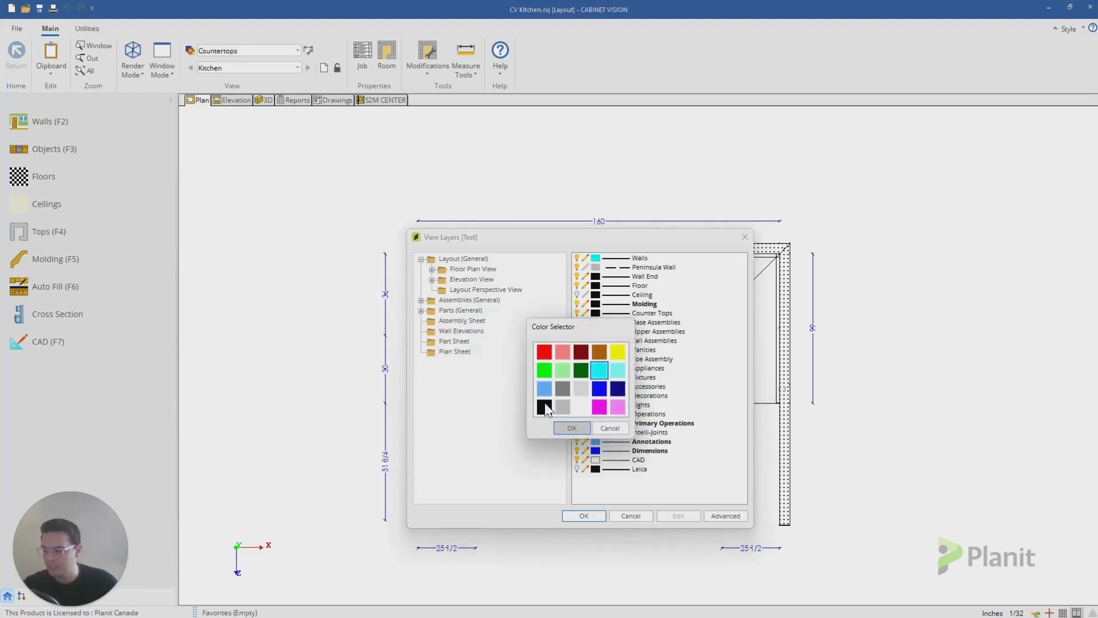
click(569, 423)
Review the Peninsula Wall through Ceiling layers, keeping Peninsula Wall's 1/2 Pt line weight.
click(655, 268)
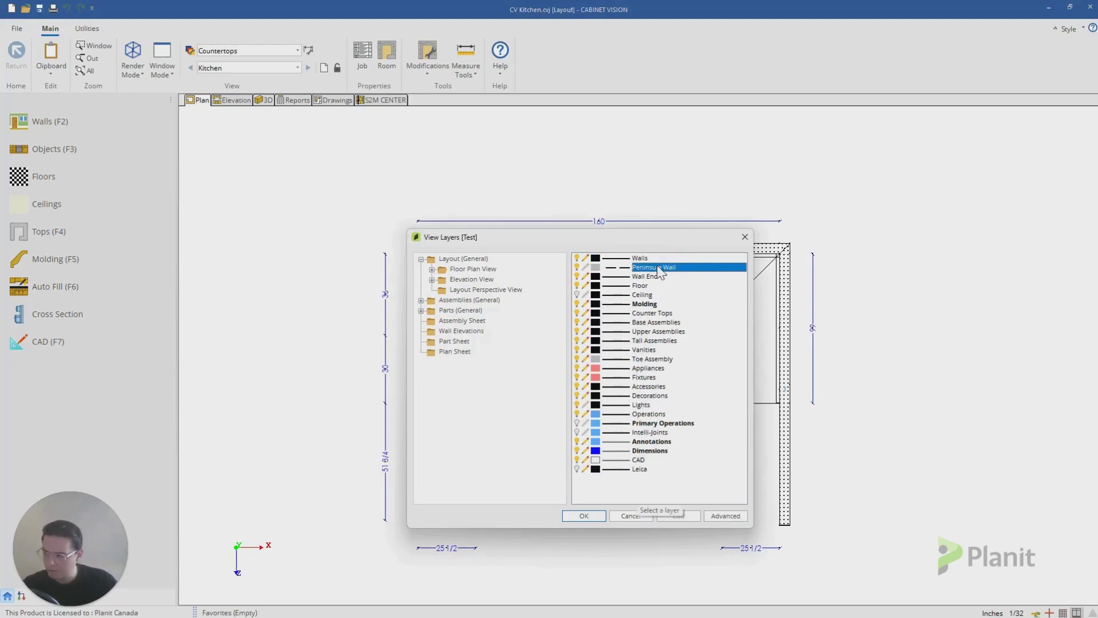
click(647, 276)
click(646, 286)
click(648, 294)
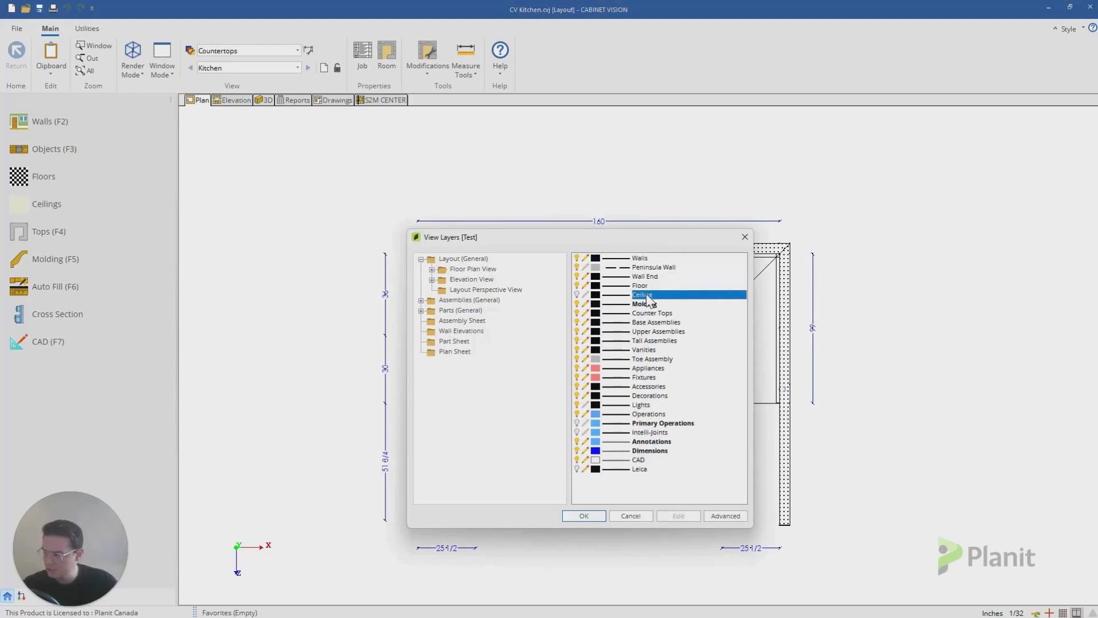
click(625, 267)
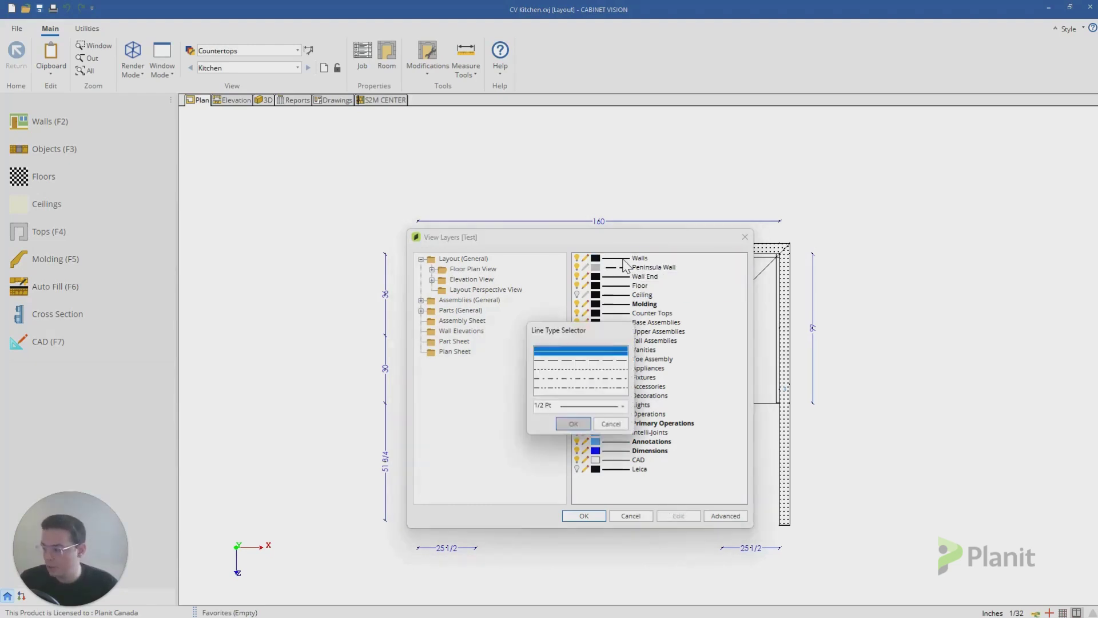
click(624, 407)
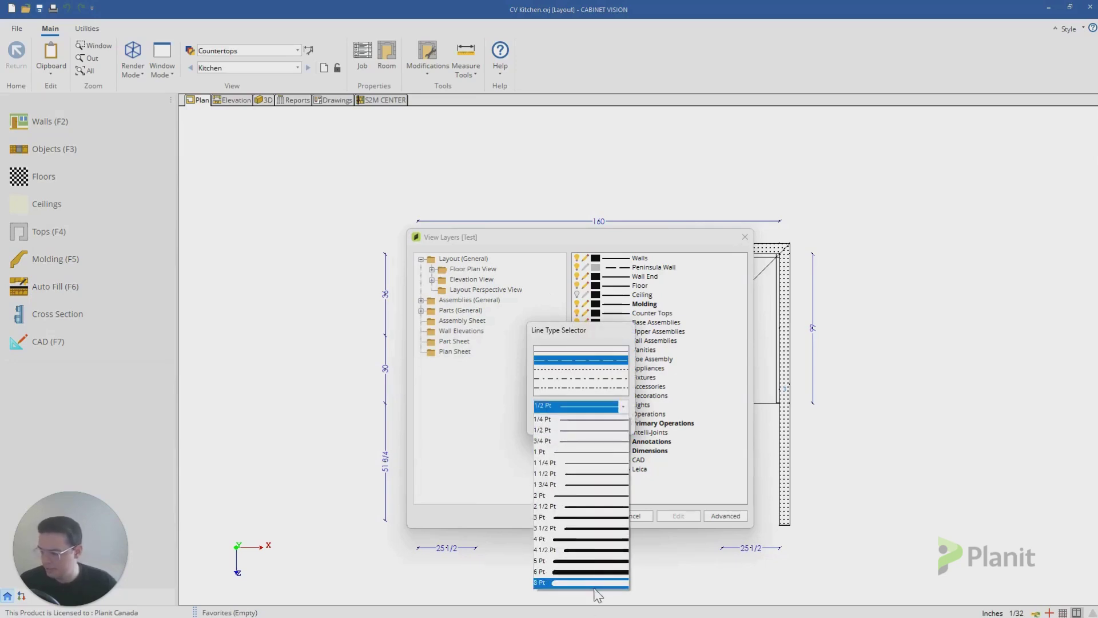
click(611, 371)
click(610, 423)
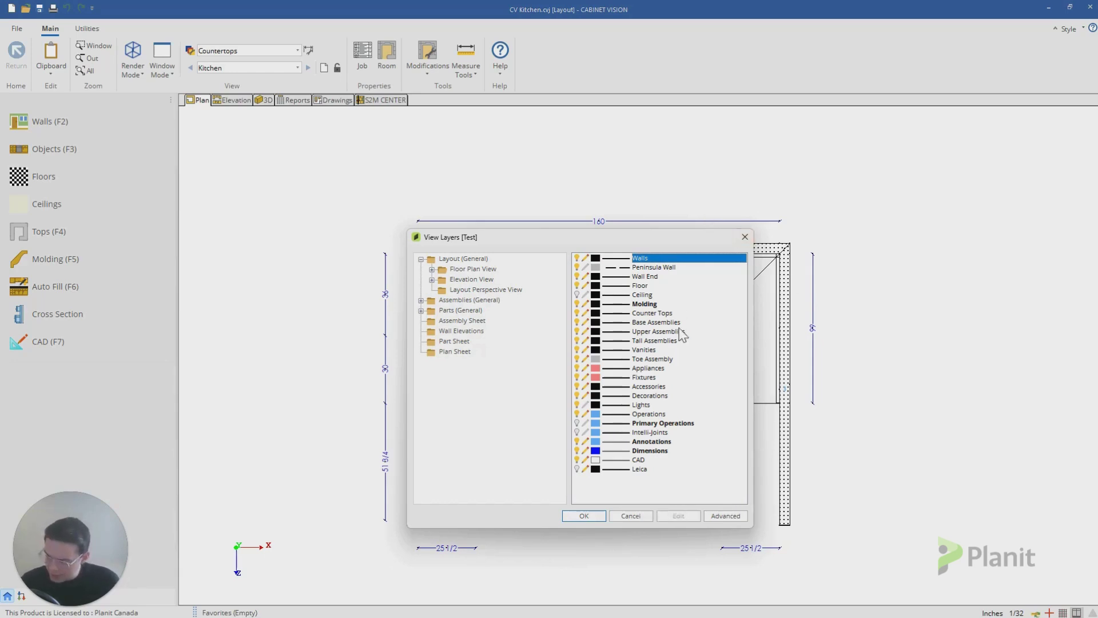
Open the Dimensions layer's settings and edit the Base Assemblies dimension line.
click(657, 305)
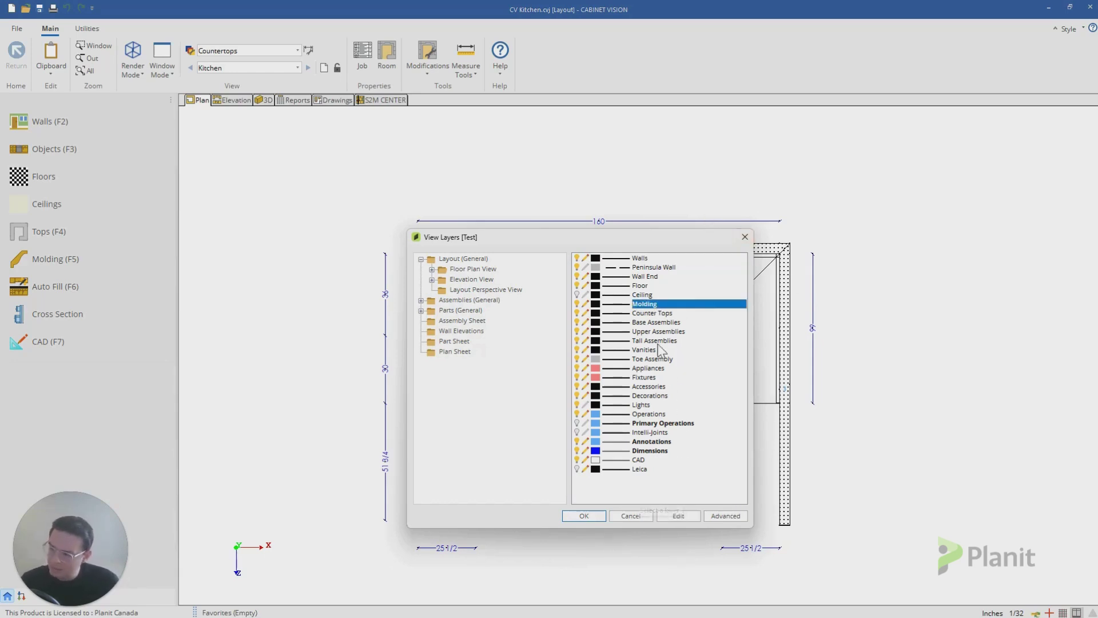
click(655, 453)
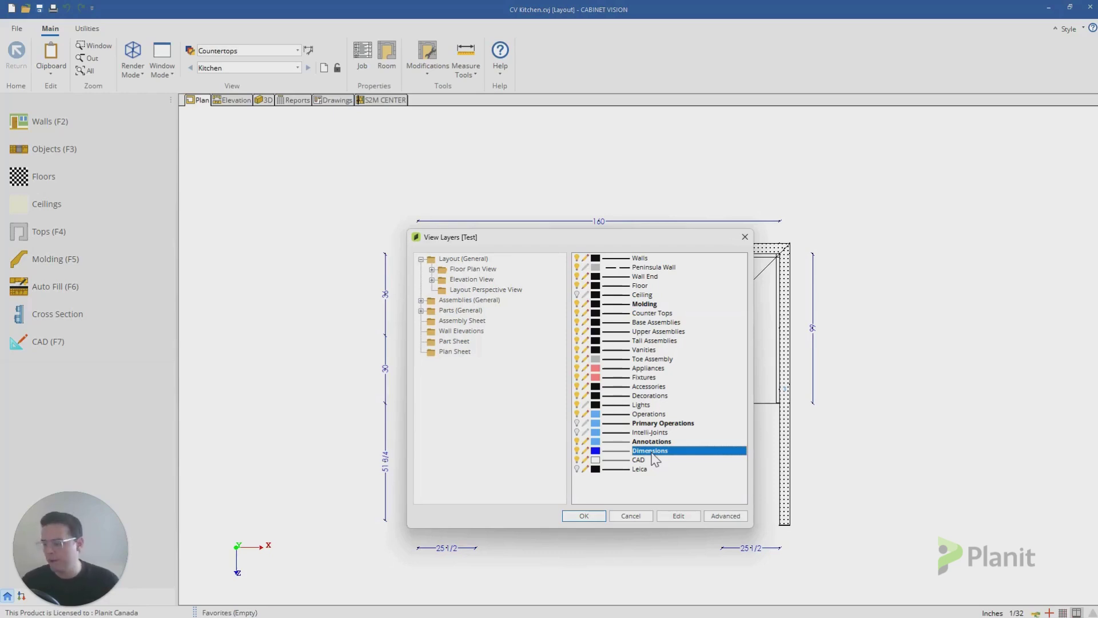
double_click(652, 451)
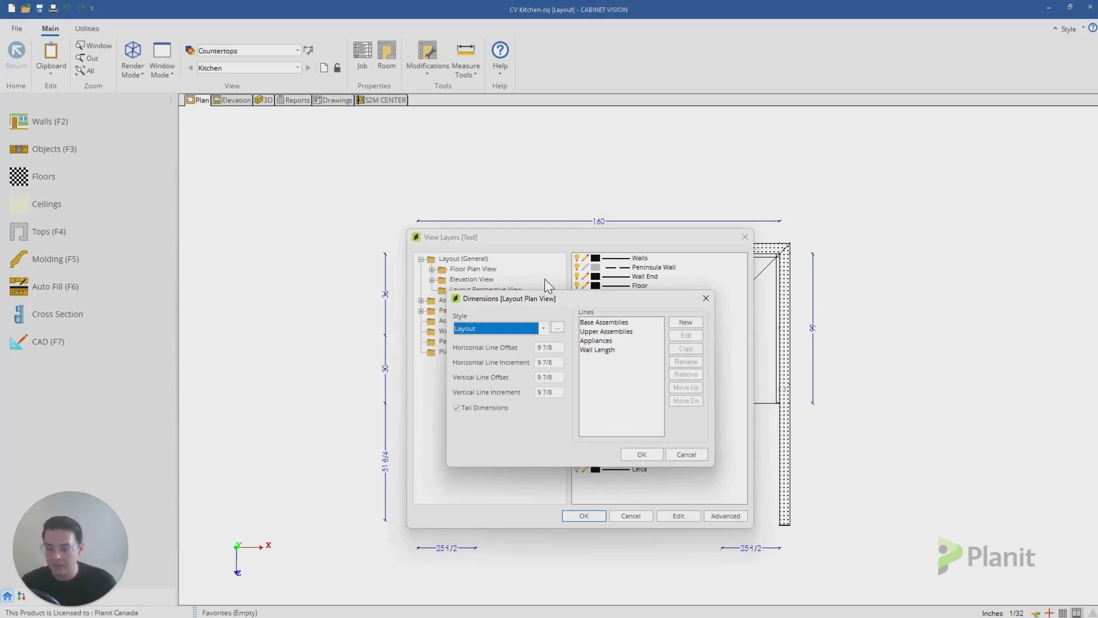
click(607, 324)
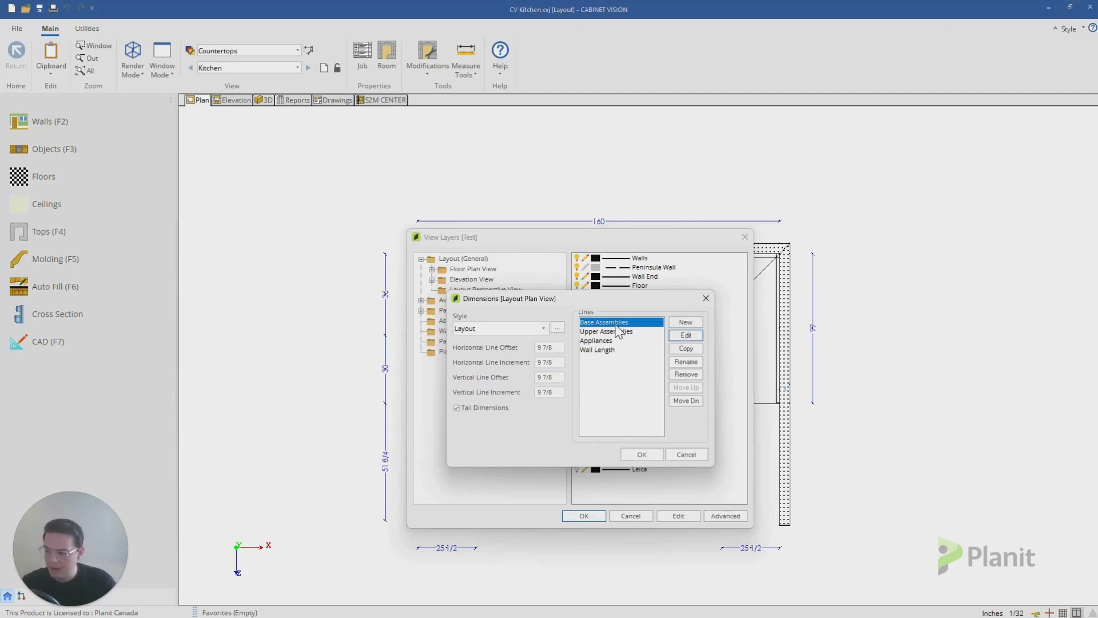
click(684, 337)
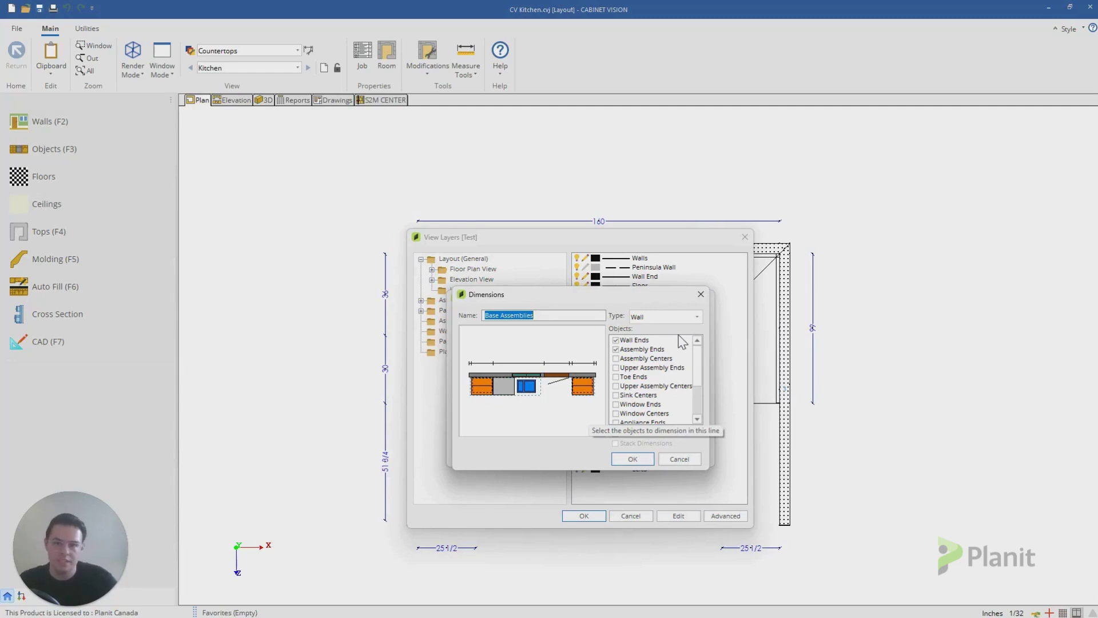
Leave Assembly Centers off so Base Assemblies measures only wall ends and assembly ends.
click(616, 359)
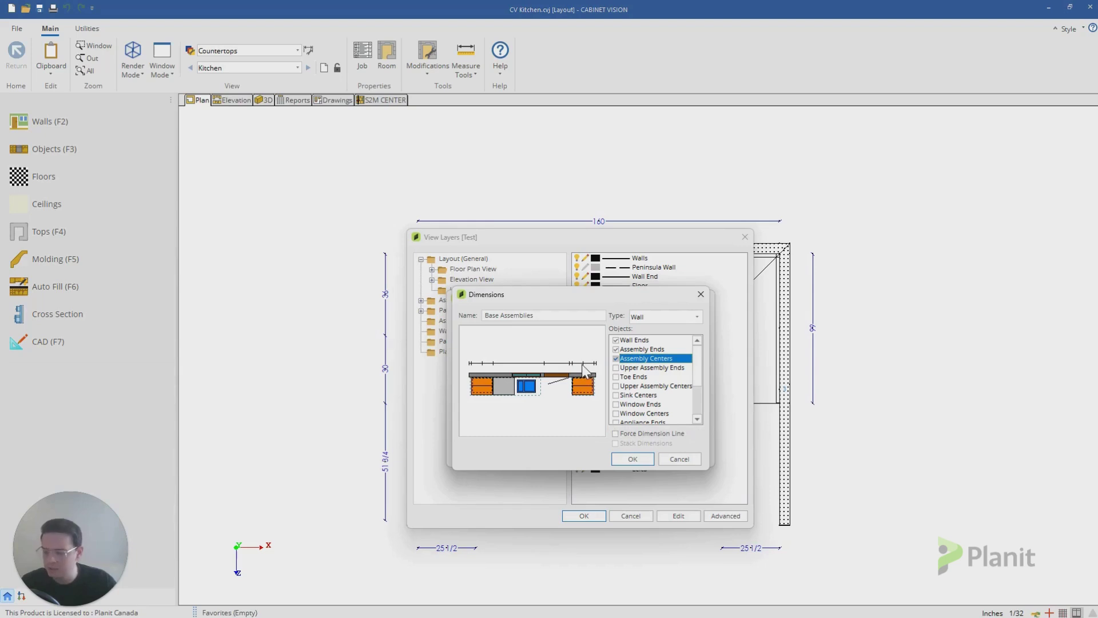
click(616, 359)
click(617, 376)
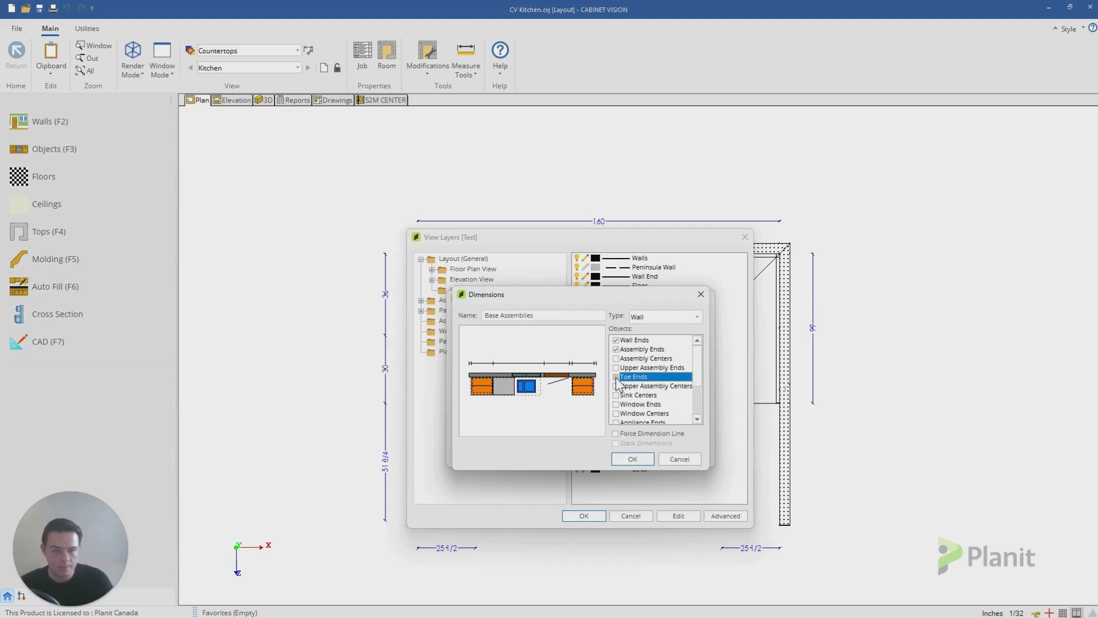
key(Return)
click(605, 332)
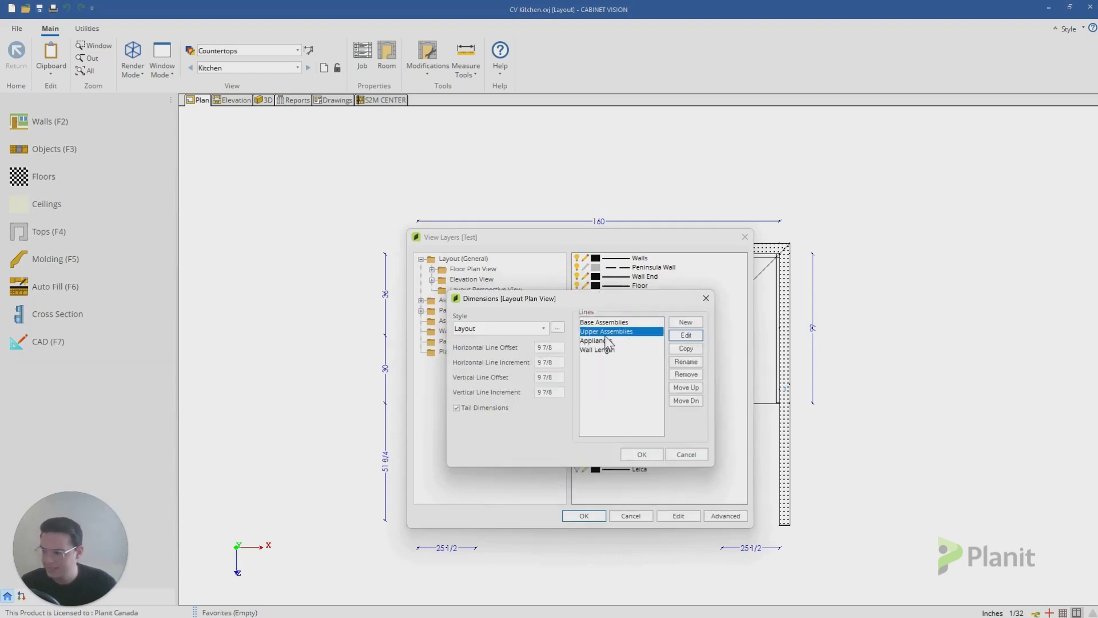
click(686, 335)
click(691, 318)
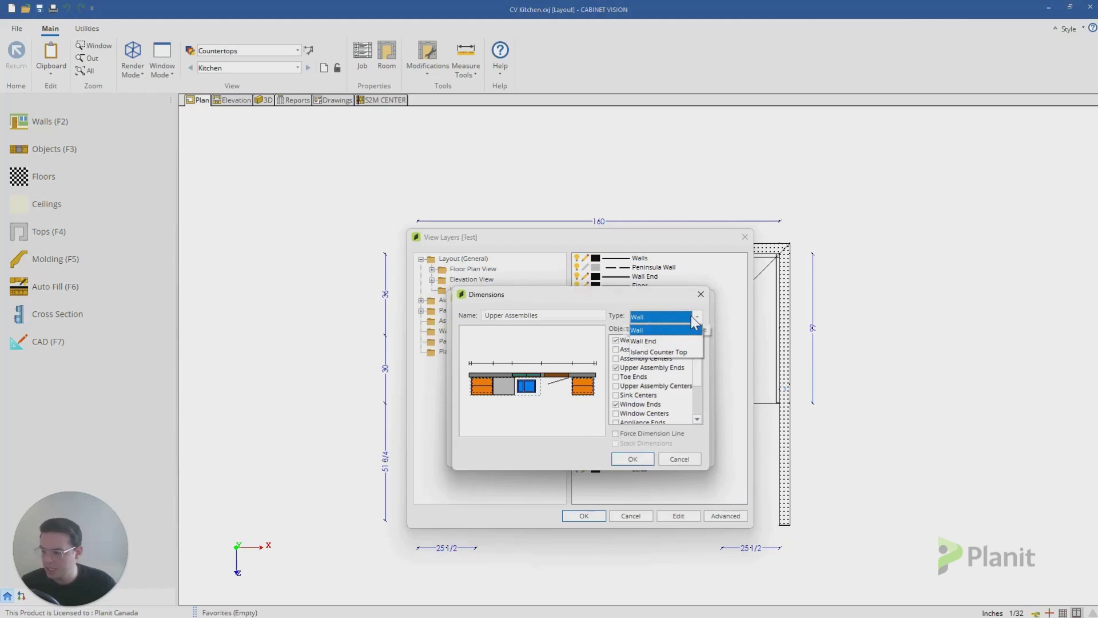
click(679, 342)
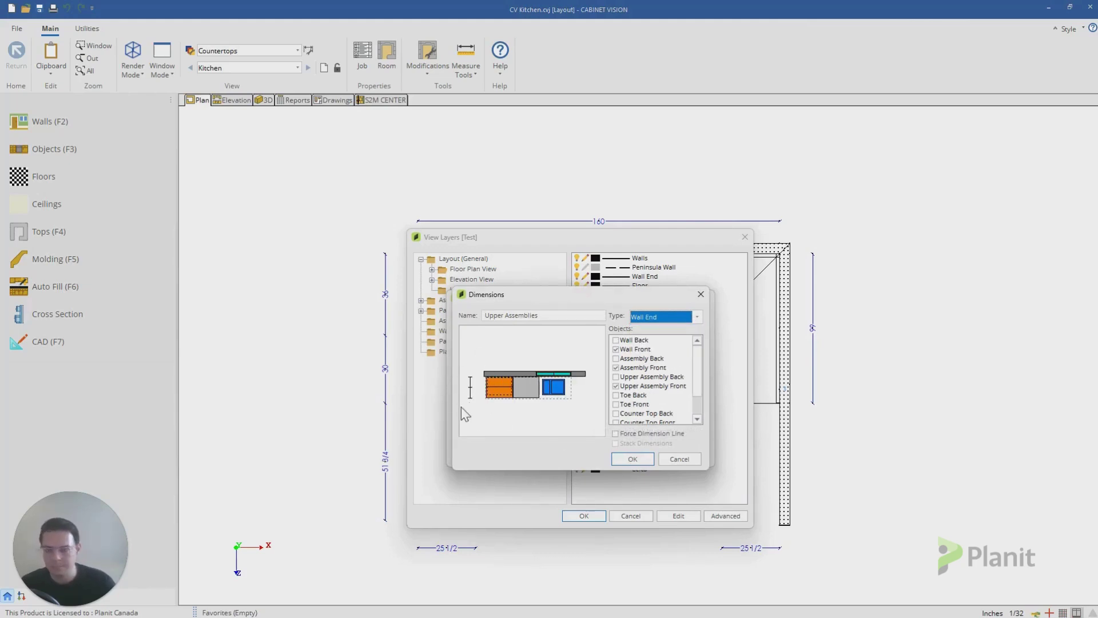
click(702, 293)
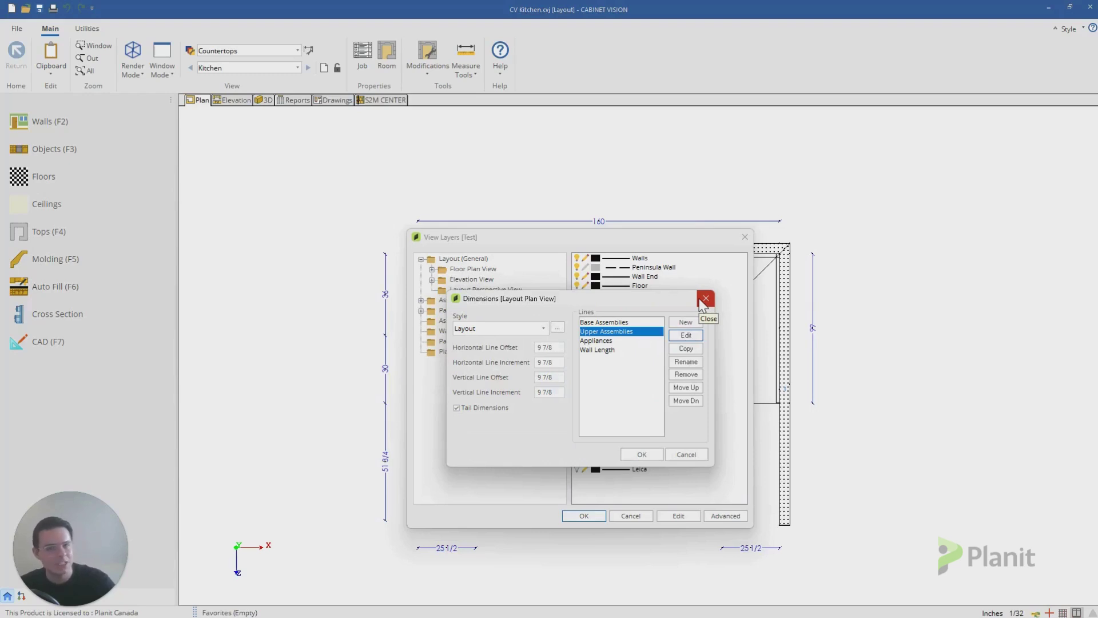
Set the plan view's dimension style to CAD and close the Style Edit, Dimension Styles and Dimensions dialogs.
click(498, 330)
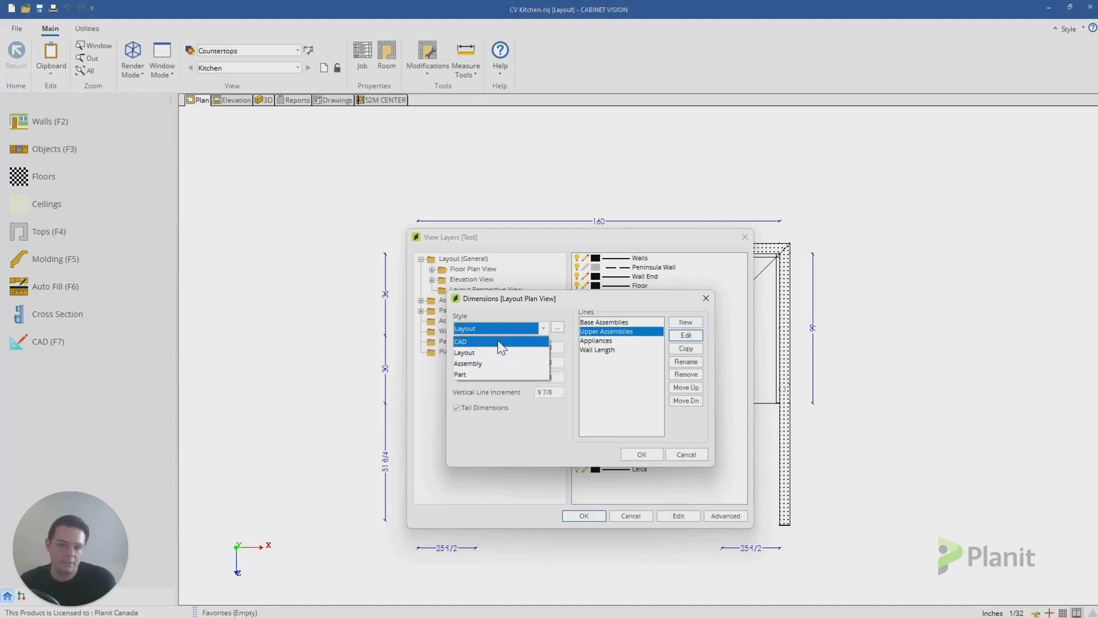
click(502, 341)
click(557, 327)
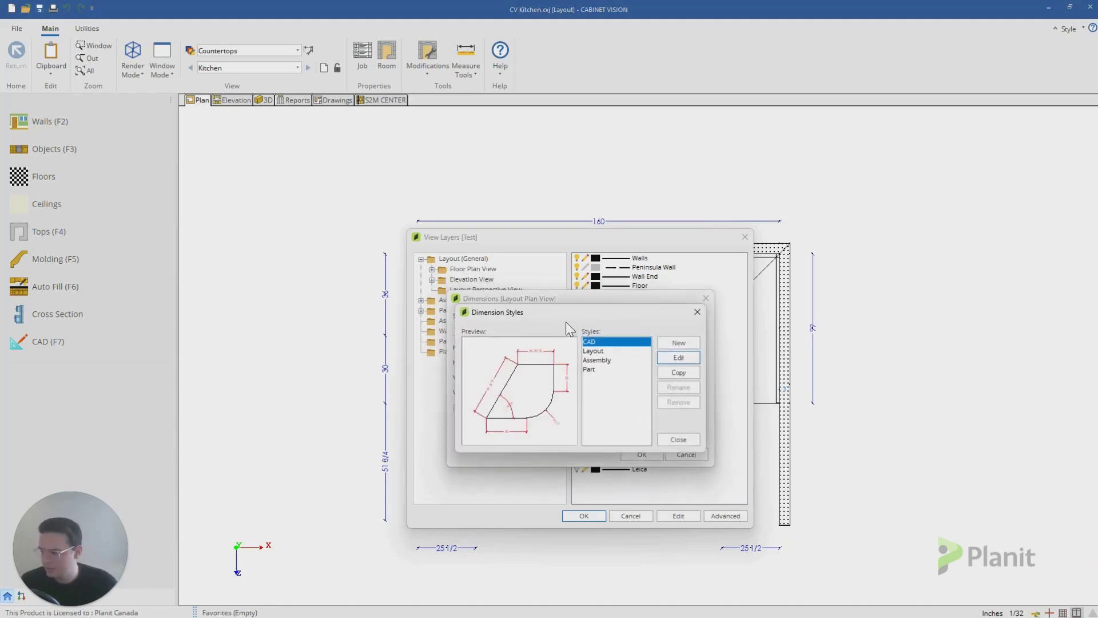
click(680, 357)
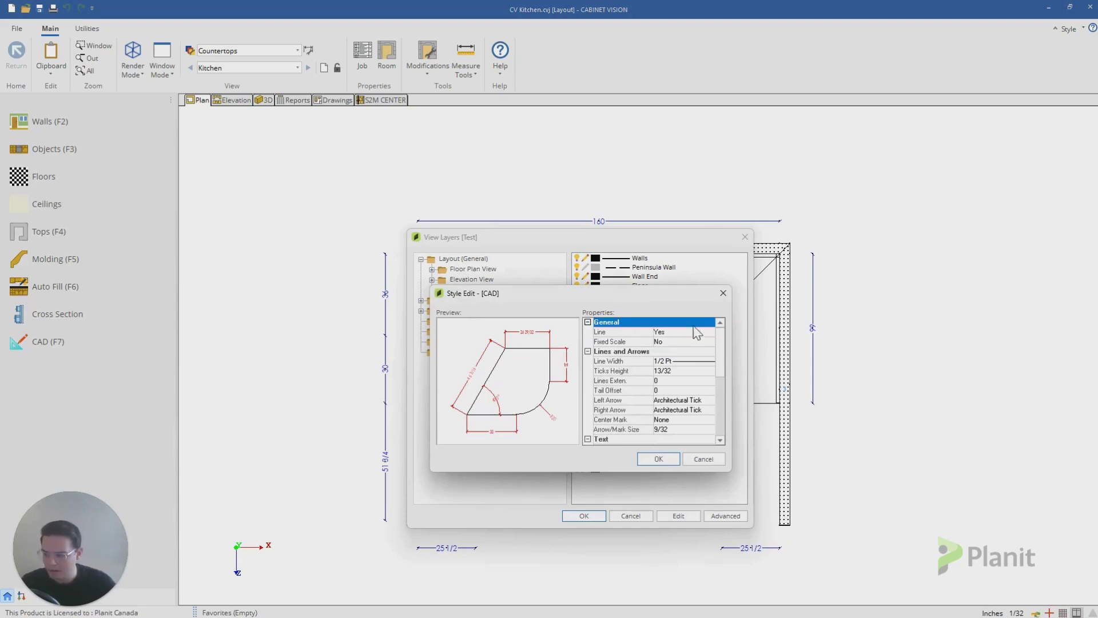
click(722, 293)
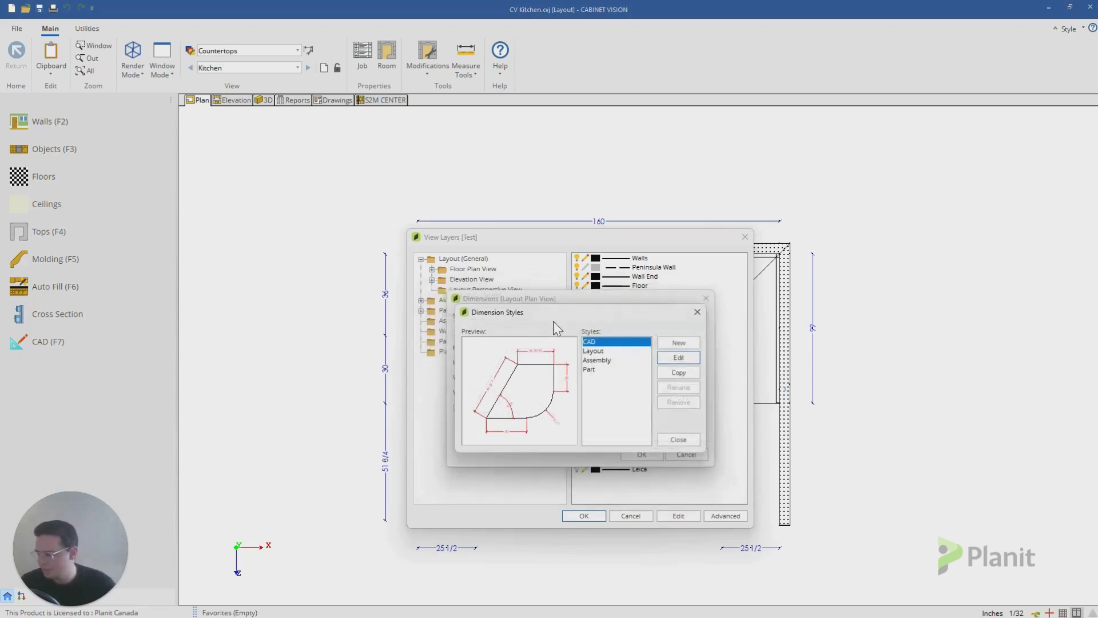
click(697, 312)
click(706, 298)
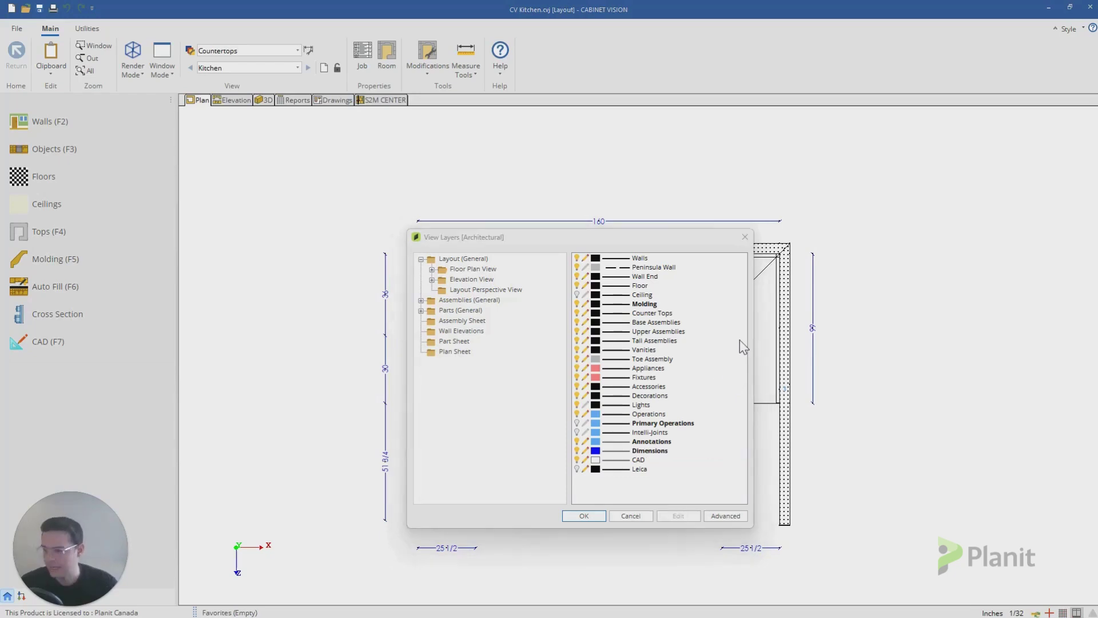
Select the Floor Plan View layer group in the Architectural schedule.
click(473, 269)
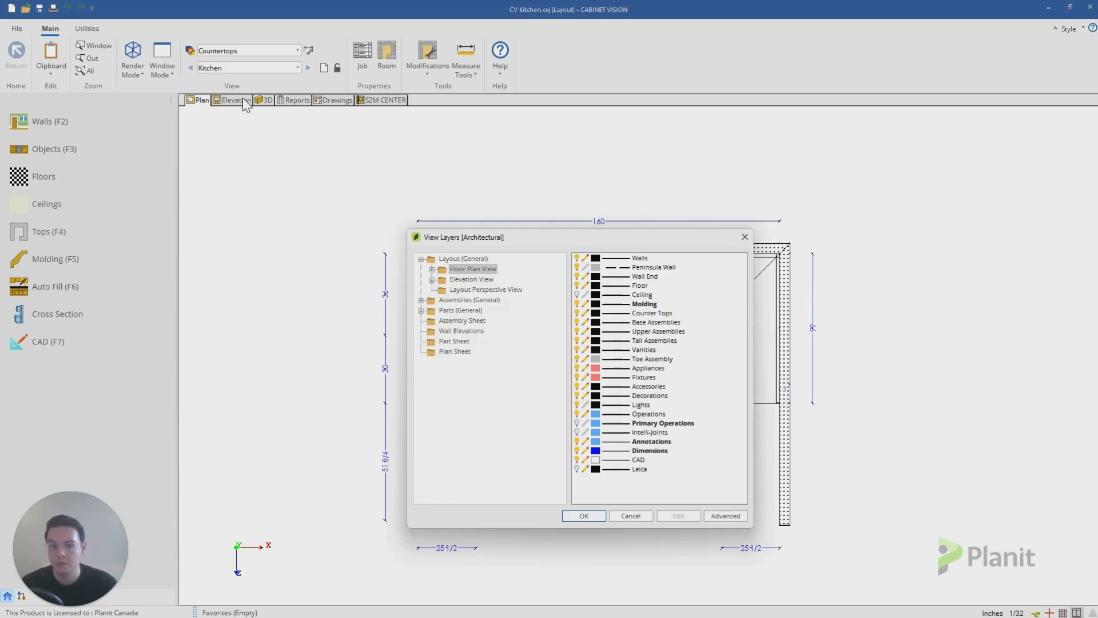
Check the Wall 1 elevation, then reopen the Architectural schedule's View Layers on the plan.
click(745, 236)
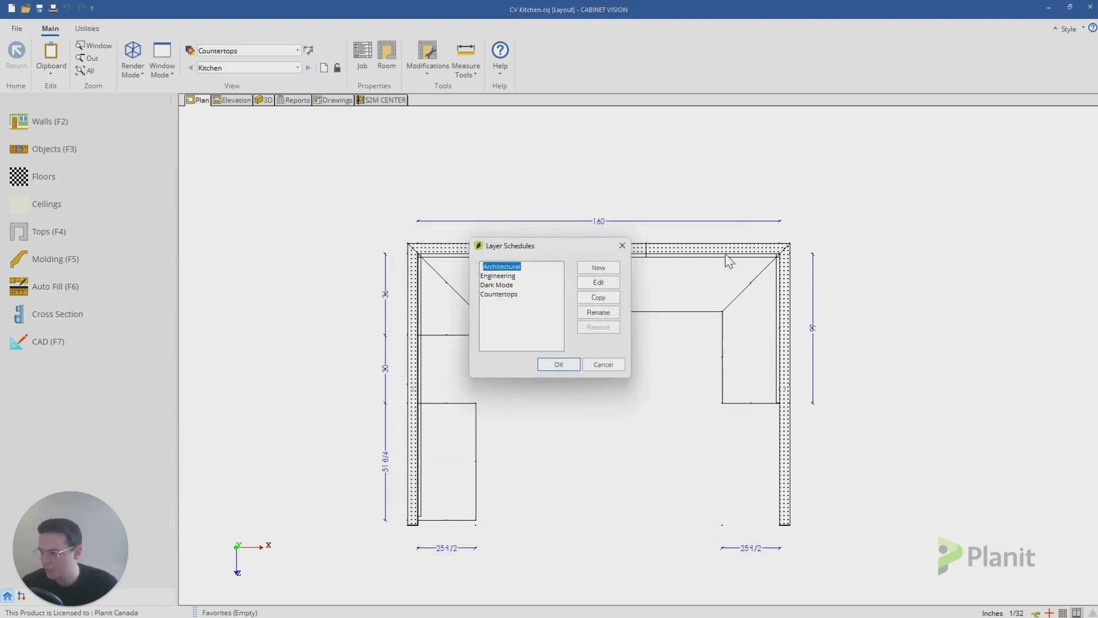
click(622, 246)
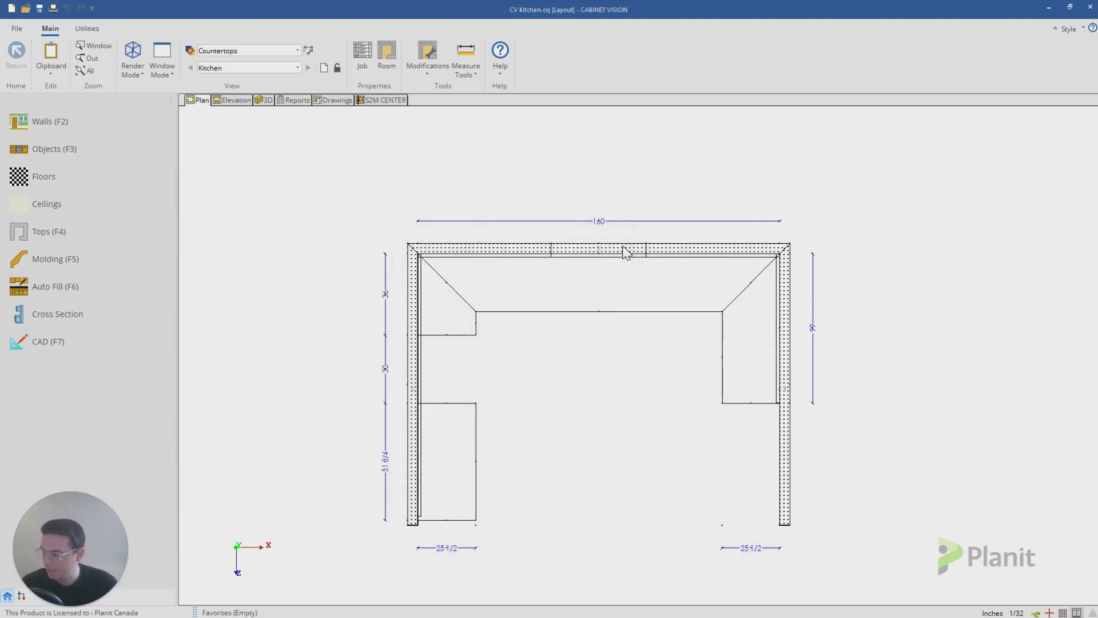
click(232, 101)
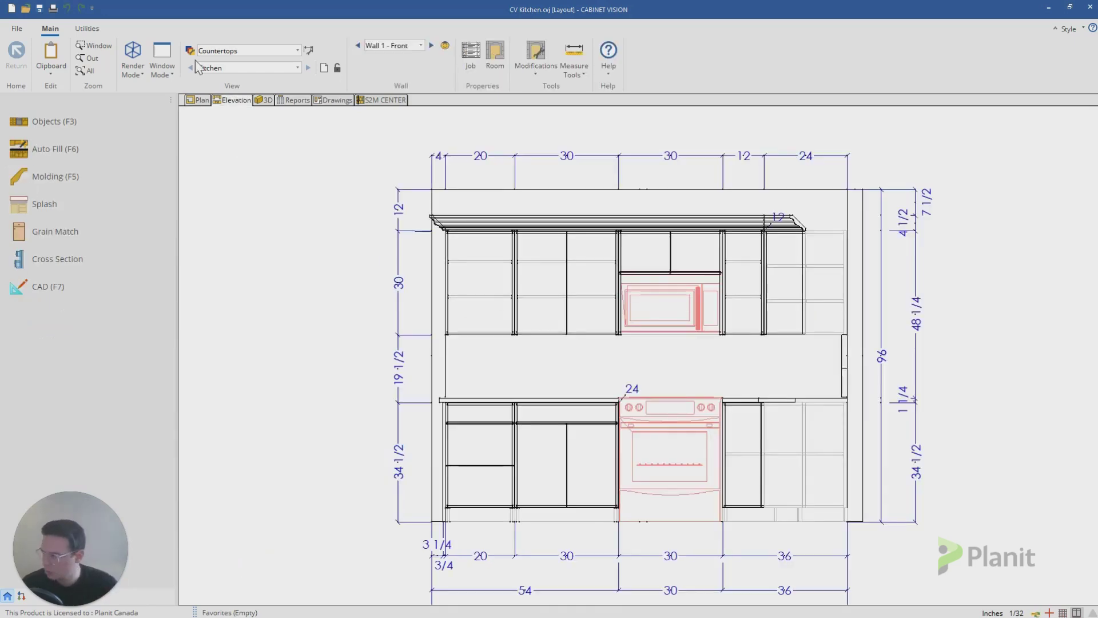
click(204, 100)
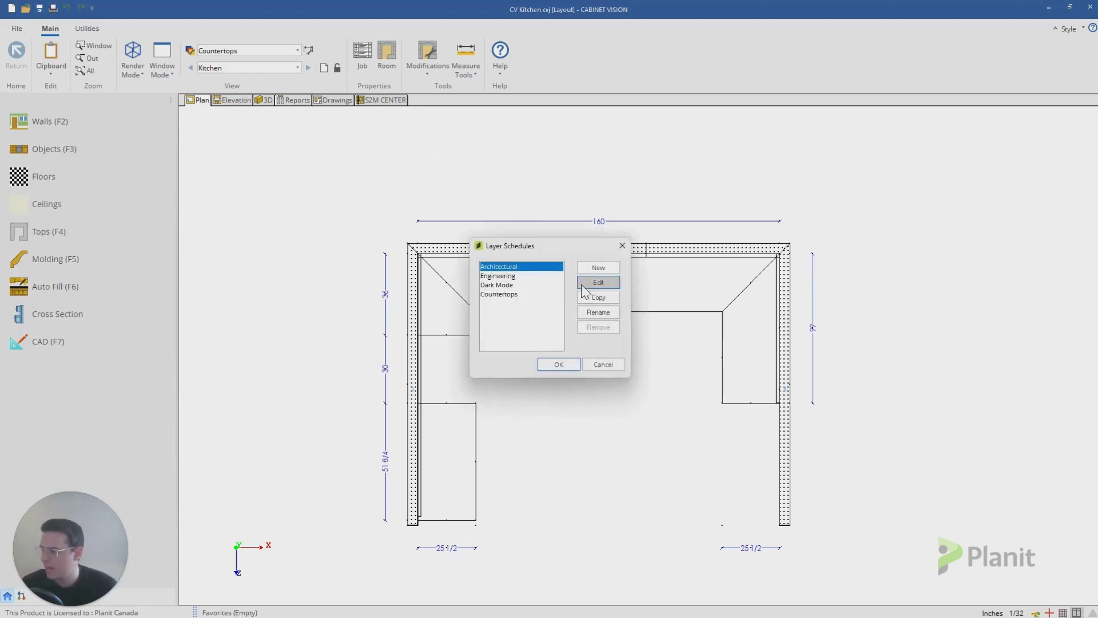
click(583, 284)
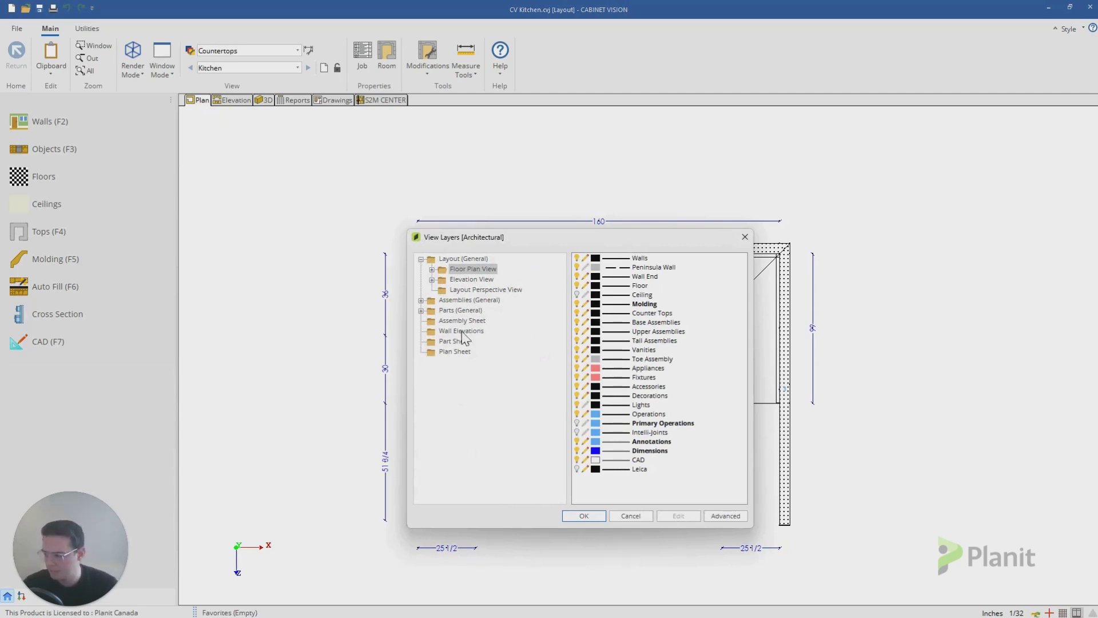
Compare the Assembly Sheet and Plan Sheet layers, then close View Layers and Layer Schedules.
click(463, 321)
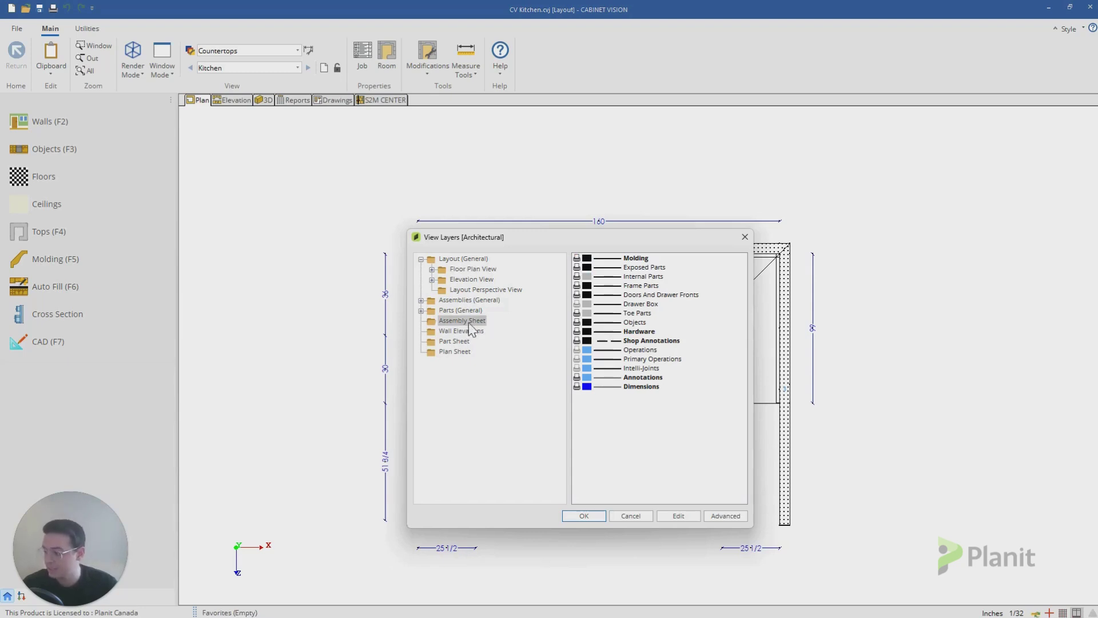
click(458, 351)
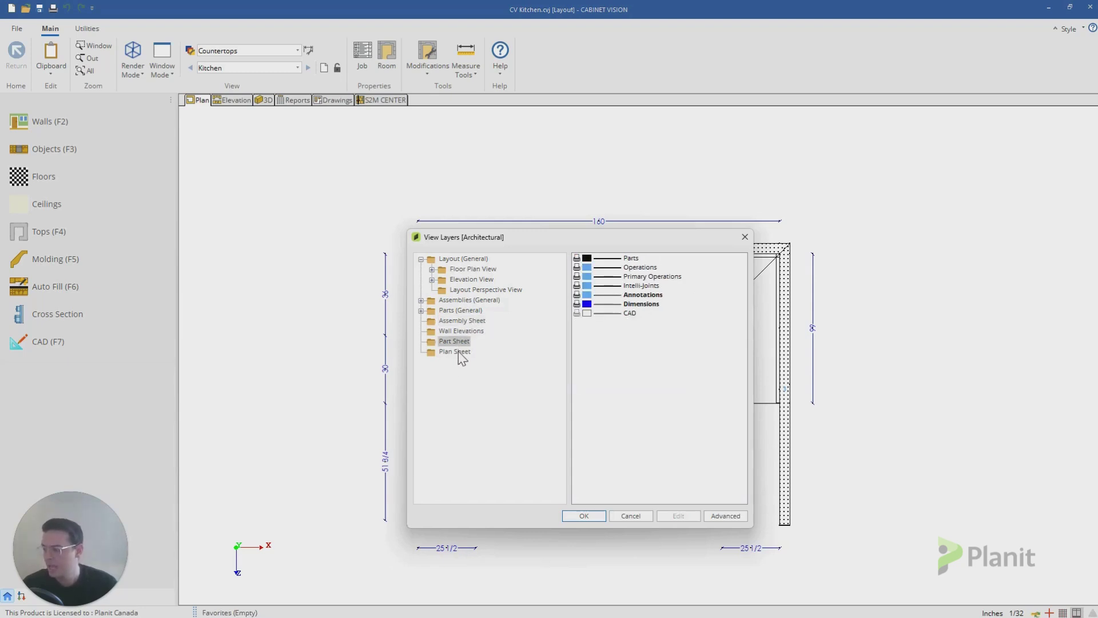
click(464, 321)
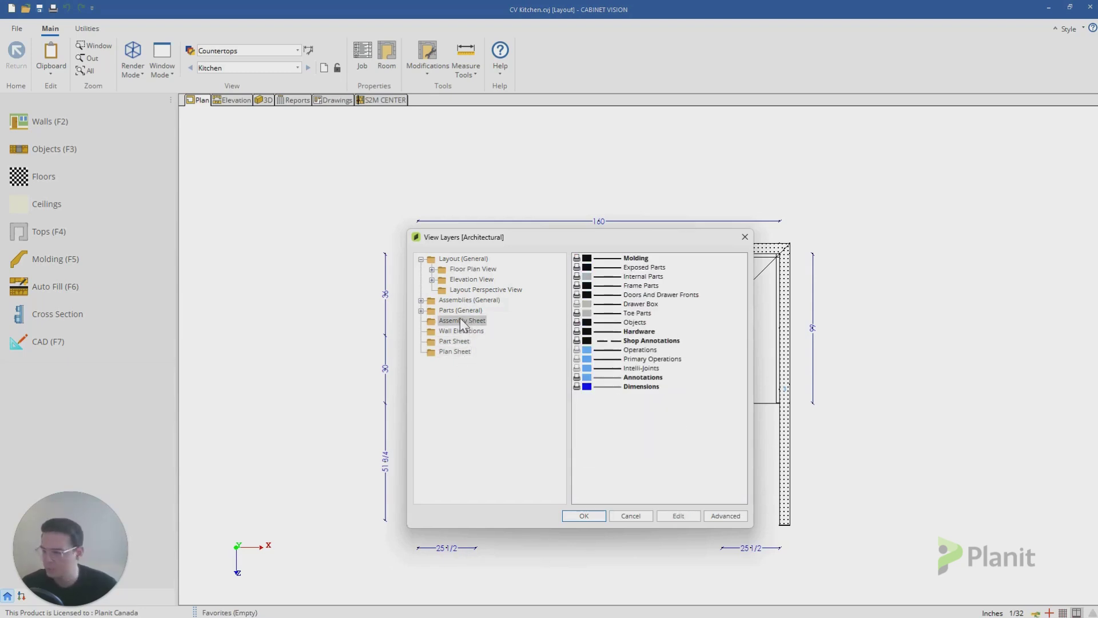
click(746, 238)
click(625, 245)
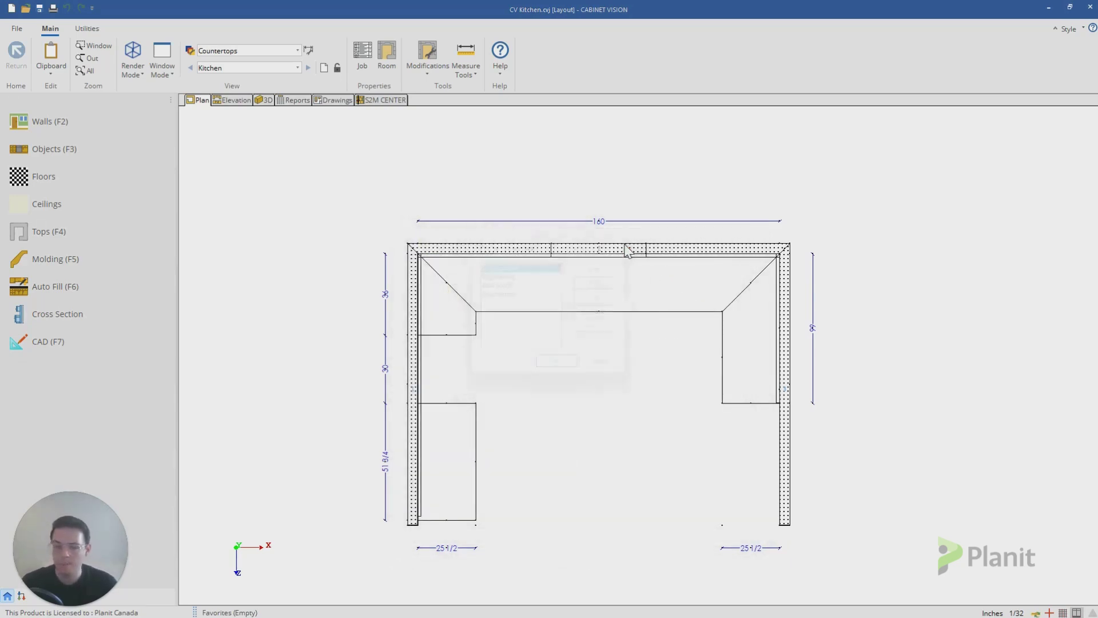
From Reports, send the #3 Base Drawer/Door (Pair) assembly sheet to the drawings, accepting the default name.
click(295, 103)
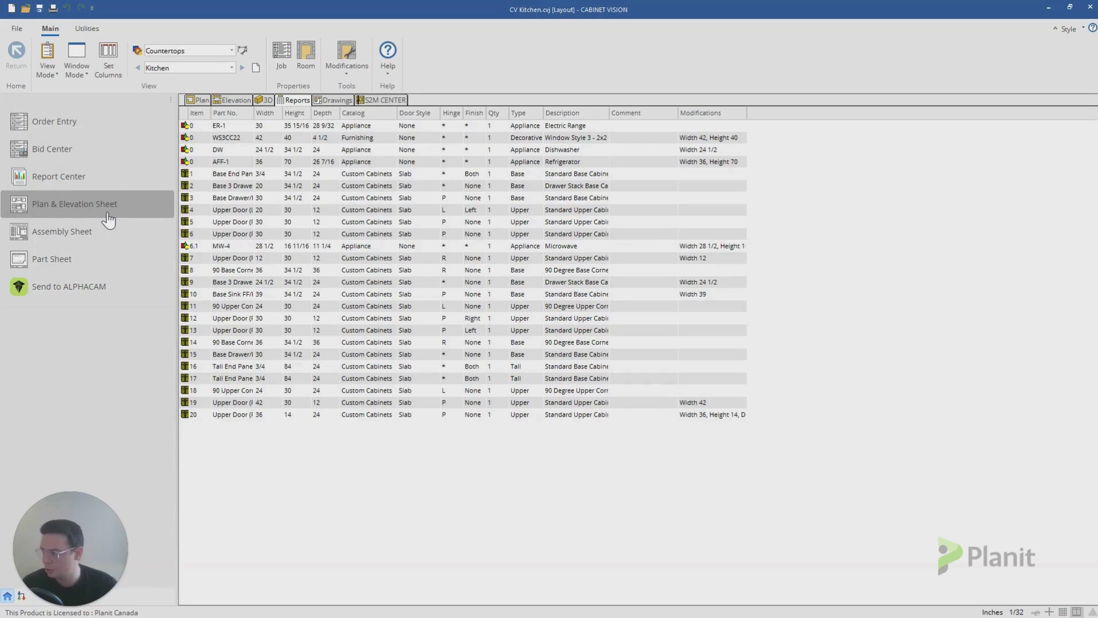
click(83, 233)
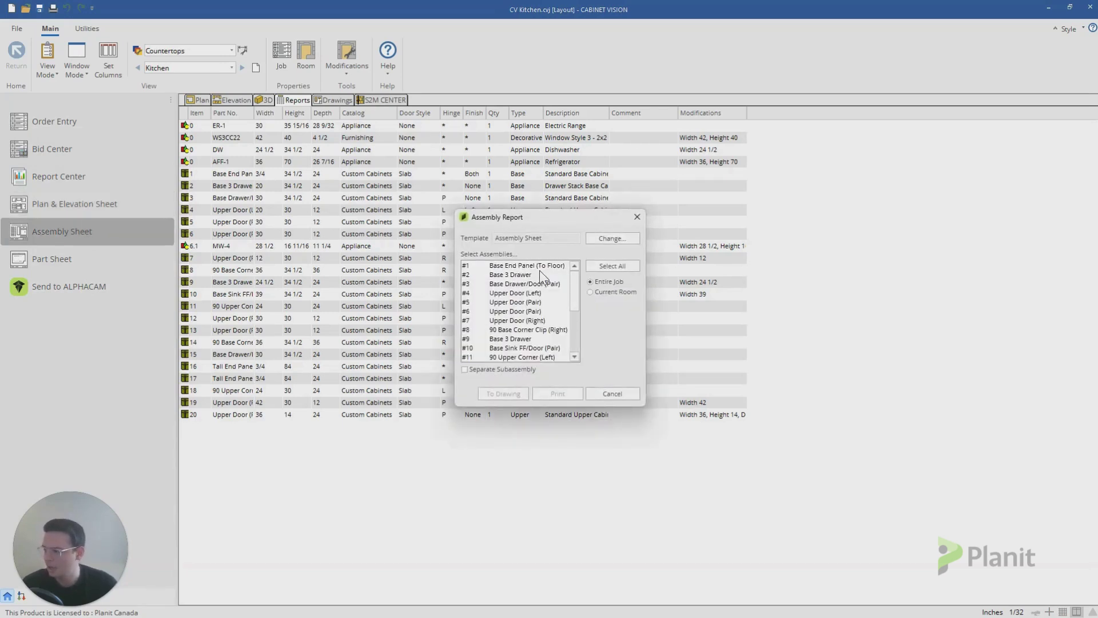
click(532, 284)
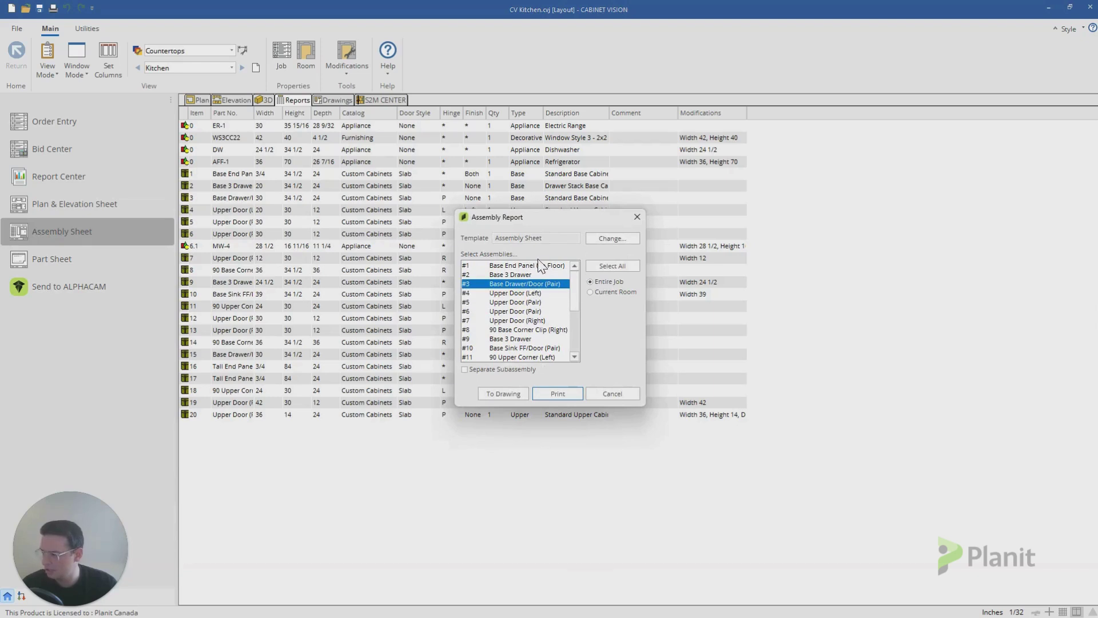
click(510, 395)
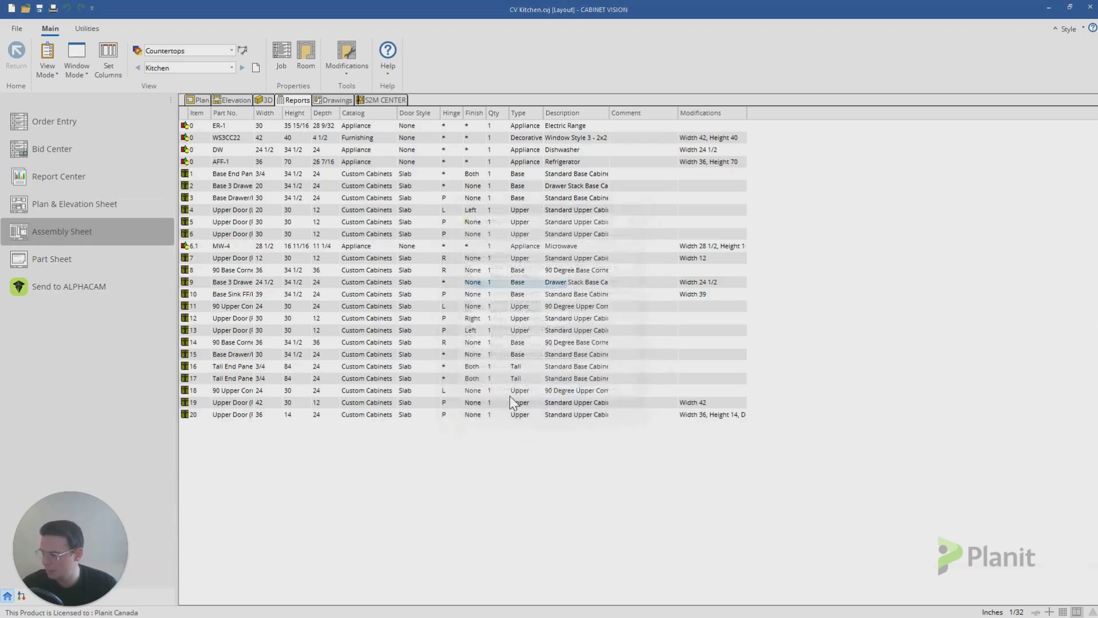
click(585, 378)
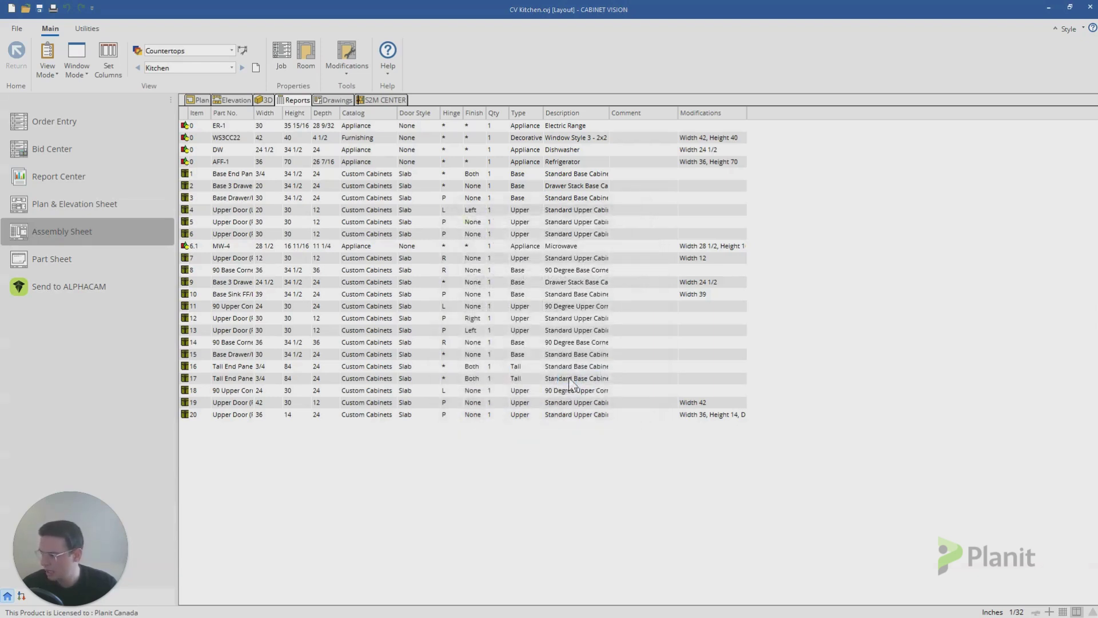
View the new Base Drawer/Door (Pair) sheet in Drawings, then go back to the Kitchen plan.
click(337, 99)
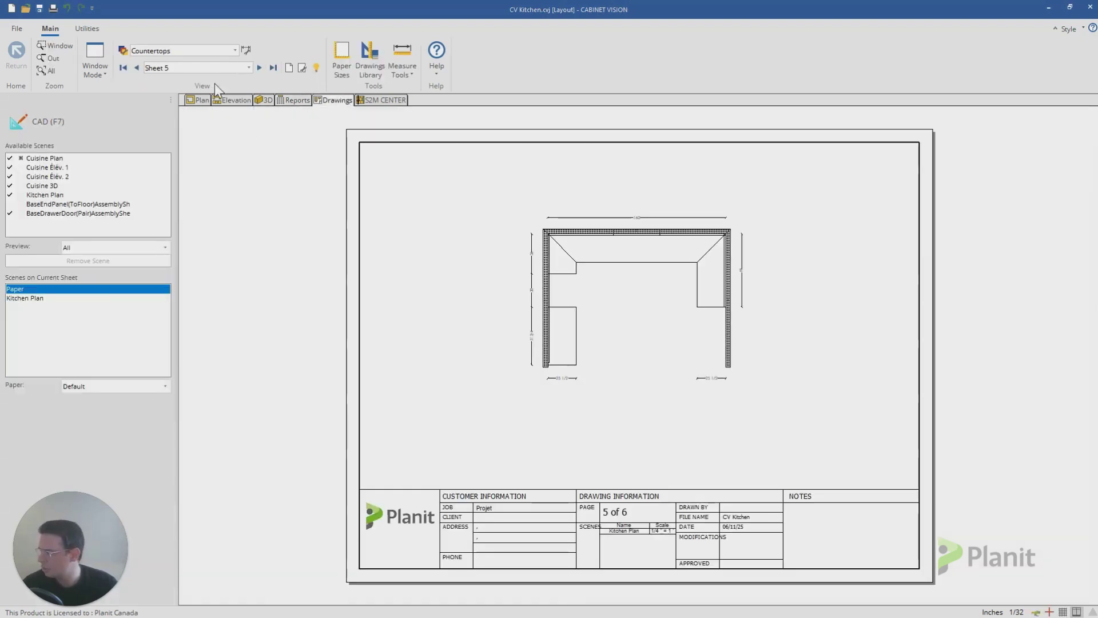
click(259, 68)
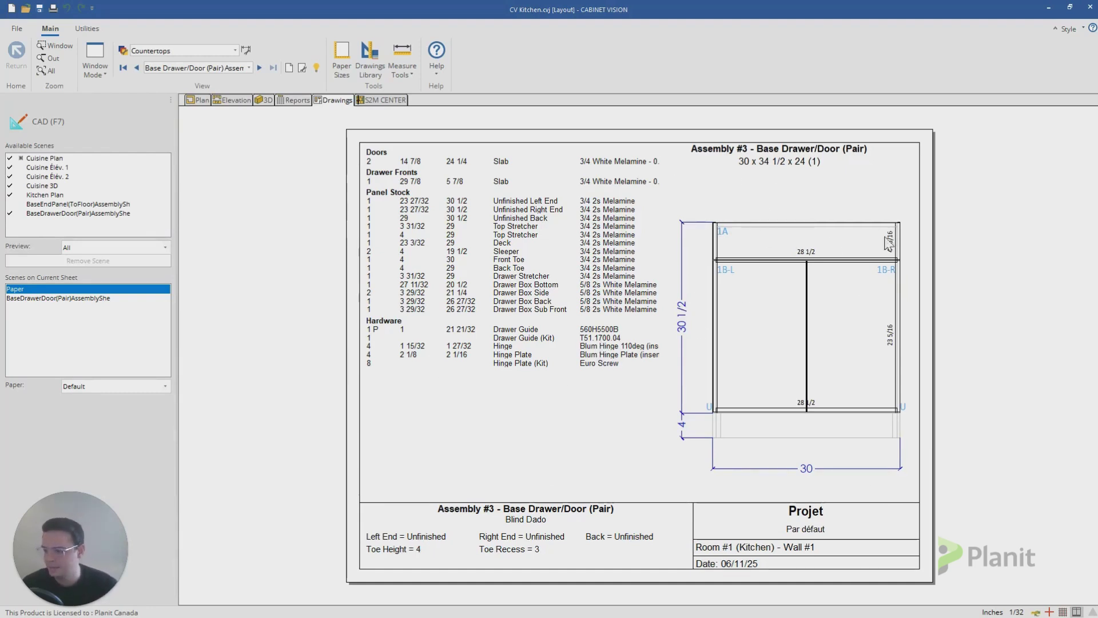
key(Escape)
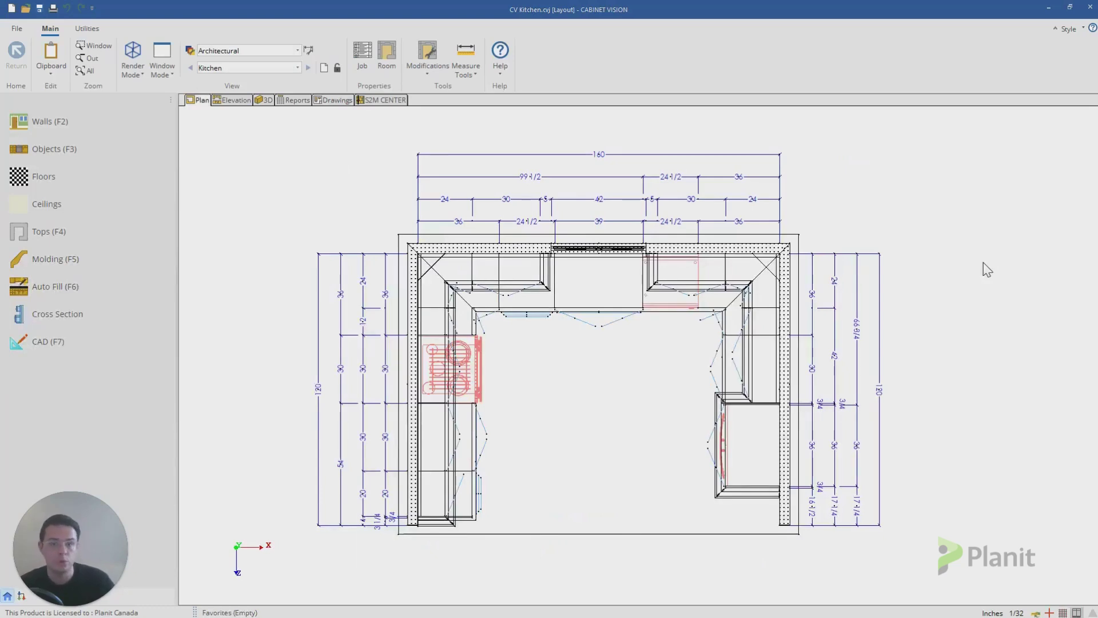